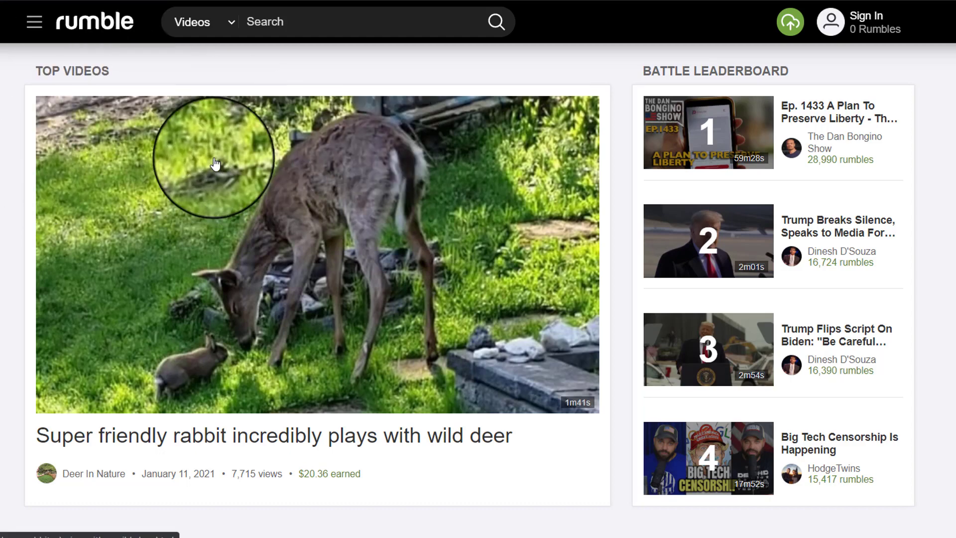
Browse the featured channels in the site navigation menu, then close it
{"action": "left_click", "coordinate": [41, 32]}
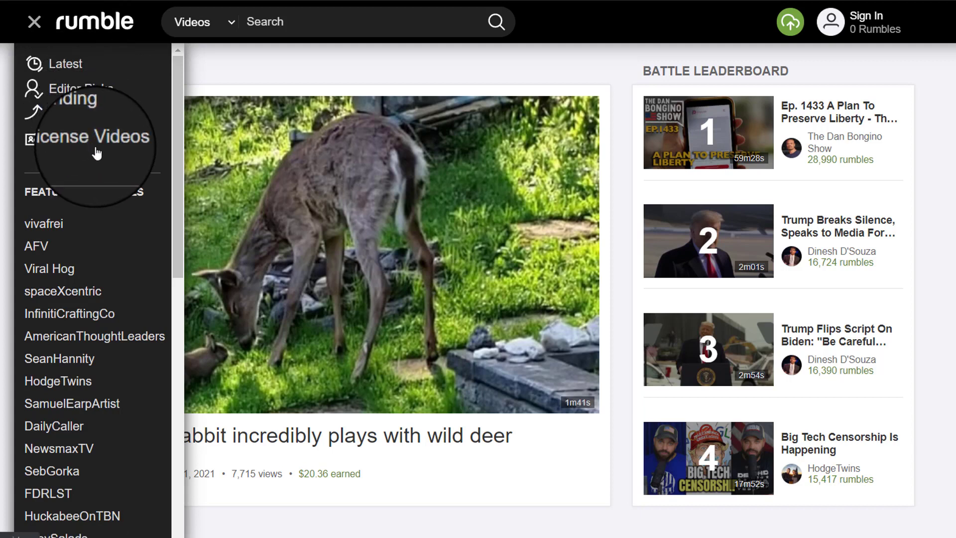
{"action": "scroll", "coordinate": [149, 149], "scroll_direction": "down", "scroll_amount": 2}
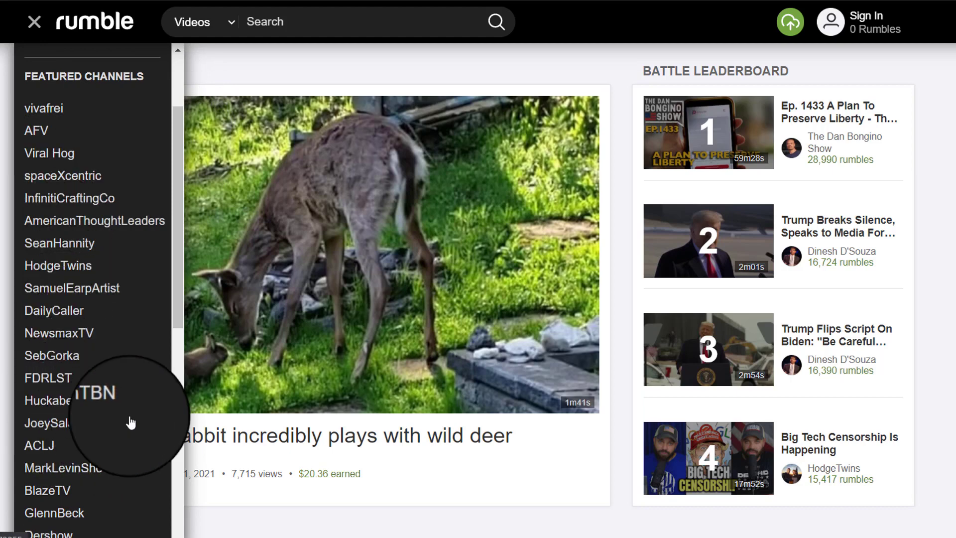
{"action": "left_click_drag", "start_coordinate": [177, 143], "coordinate": [189, 378]}
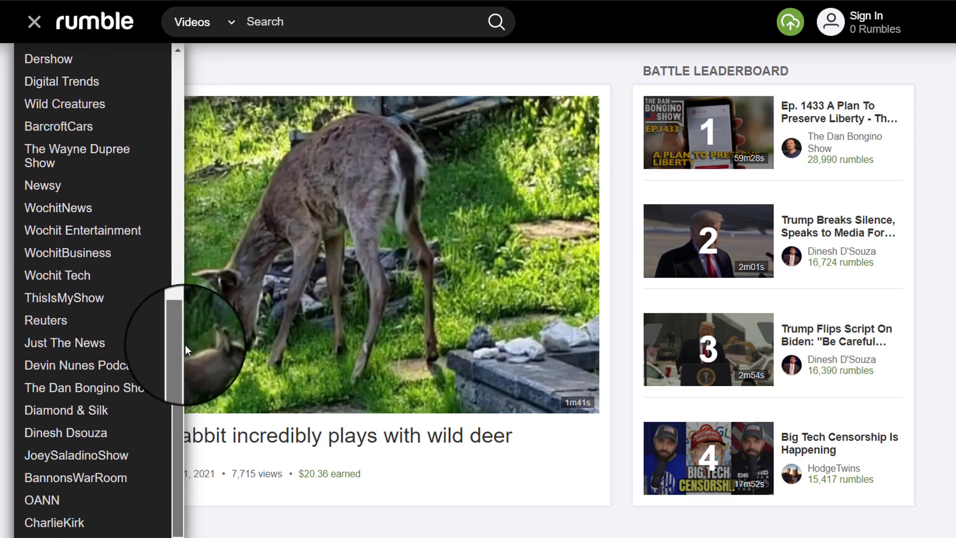
{"action": "left_click_drag", "start_coordinate": [185, 345], "coordinate": [36, 70]}
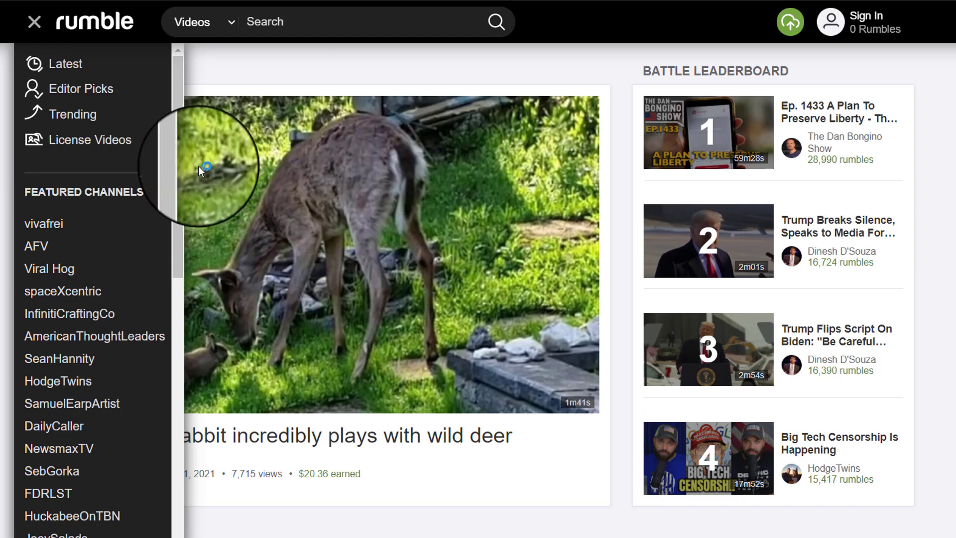
{"action": "left_click", "coordinate": [34, 22]}
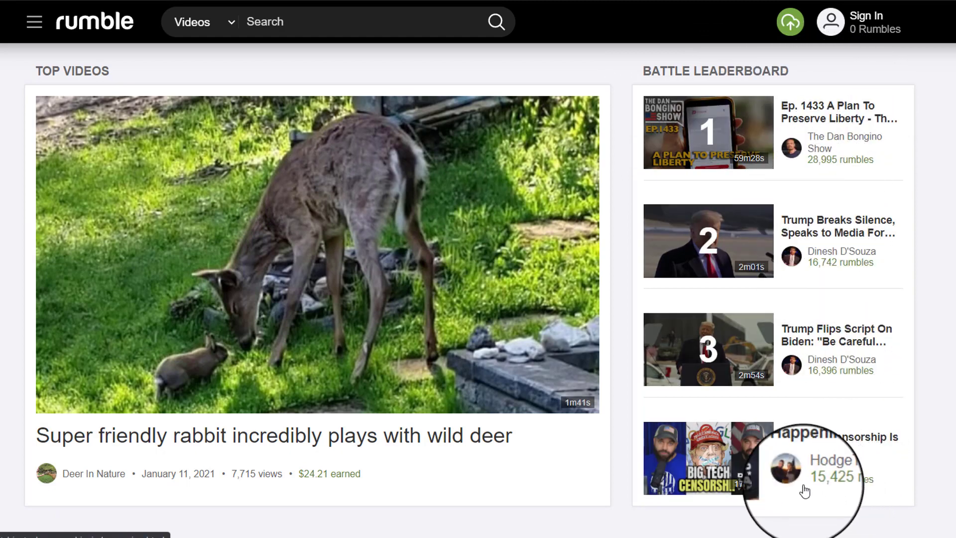
Scroll the home page, then sign in to Rumble with the Facebook account
{"action": "scroll", "coordinate": [802, 489], "scroll_direction": "down", "scroll_amount": 5}
{"action": "scroll", "coordinate": [164, 224], "scroll_direction": "up", "scroll_amount": 3}
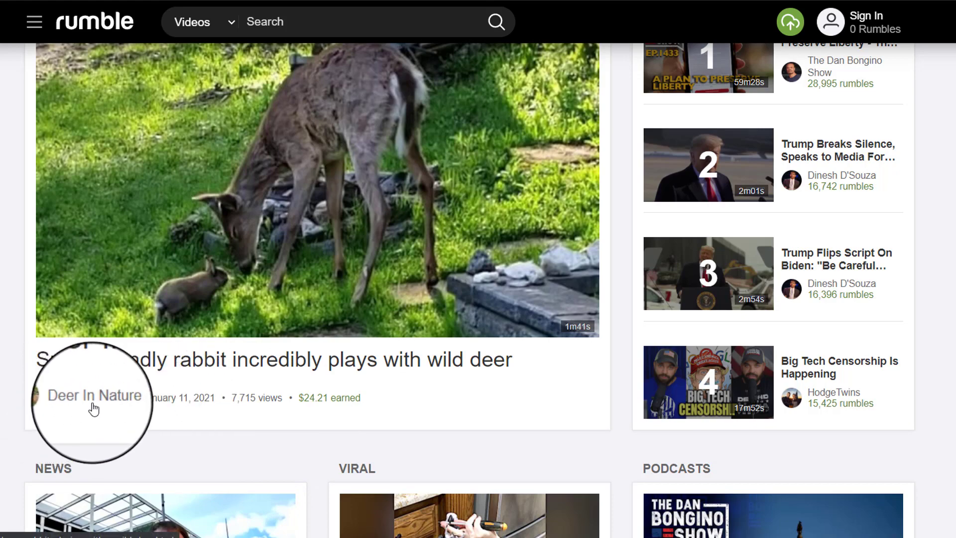
{"action": "scroll", "coordinate": [2, 368], "scroll_direction": "down", "scroll_amount": 8}
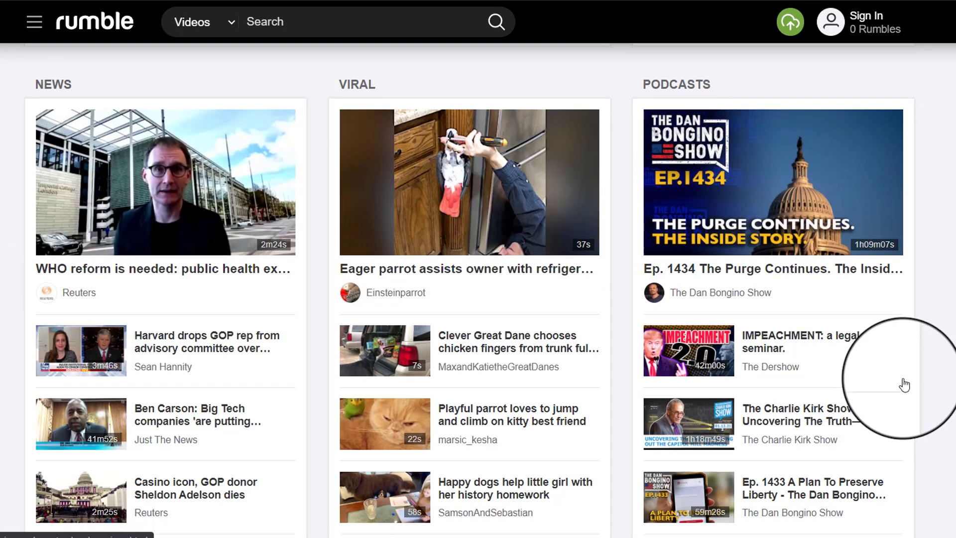
{"action": "scroll", "coordinate": [920, 423], "scroll_direction": "down", "scroll_amount": 8}
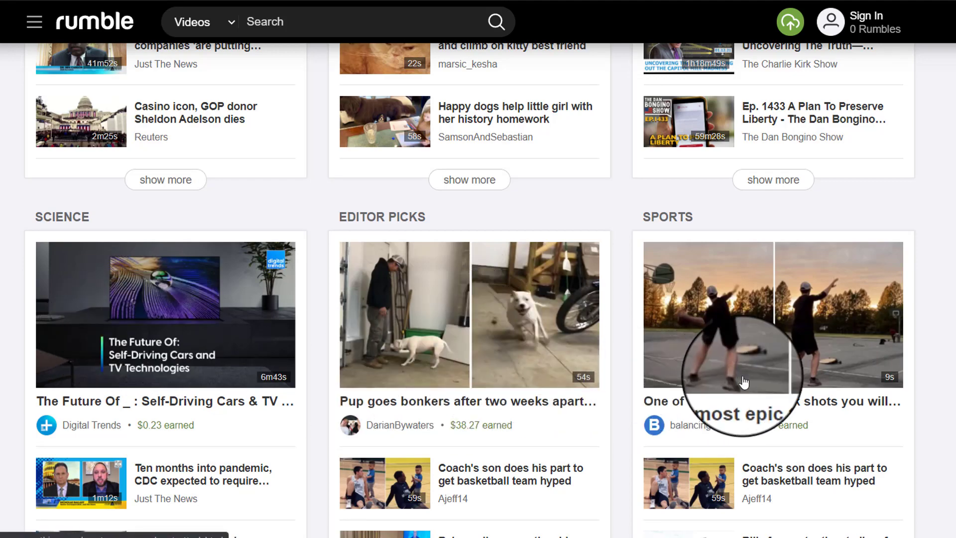
{"action": "scroll", "coordinate": [741, 380], "scroll_direction": "down", "scroll_amount": 6}
{"action": "scroll", "coordinate": [739, 377], "scroll_direction": "down", "scroll_amount": 6}
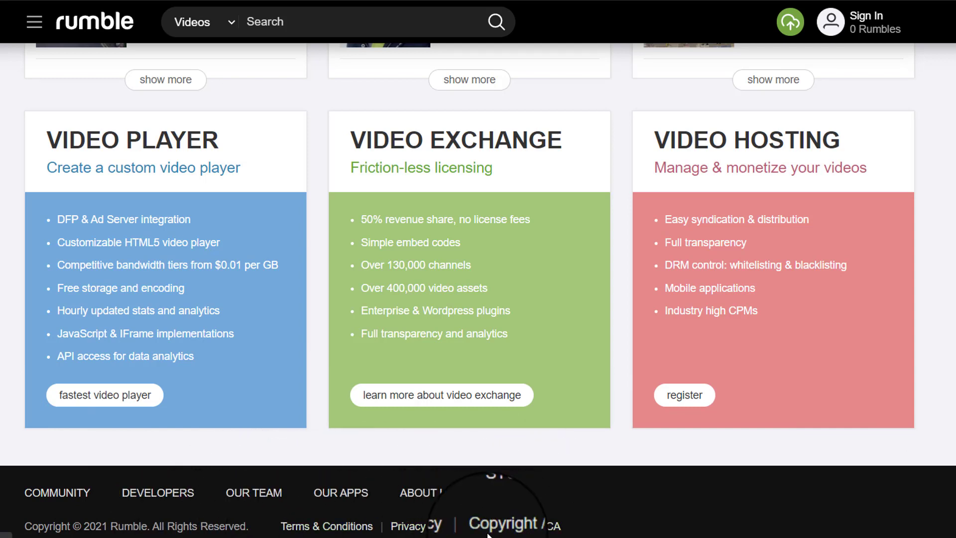
{"action": "scroll", "coordinate": [477, 289], "scroll_direction": "up", "scroll_amount": 15}
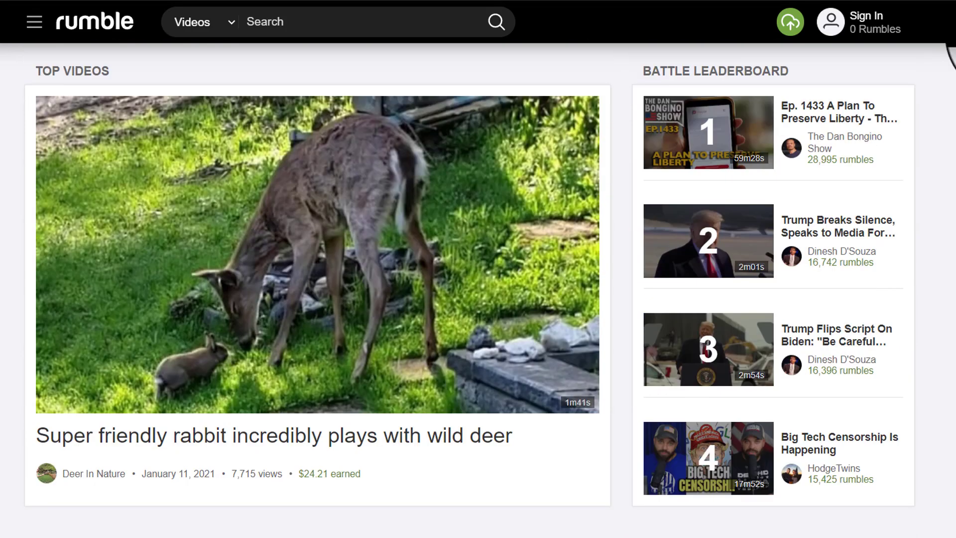
{"action": "left_click", "coordinate": [839, 27]}
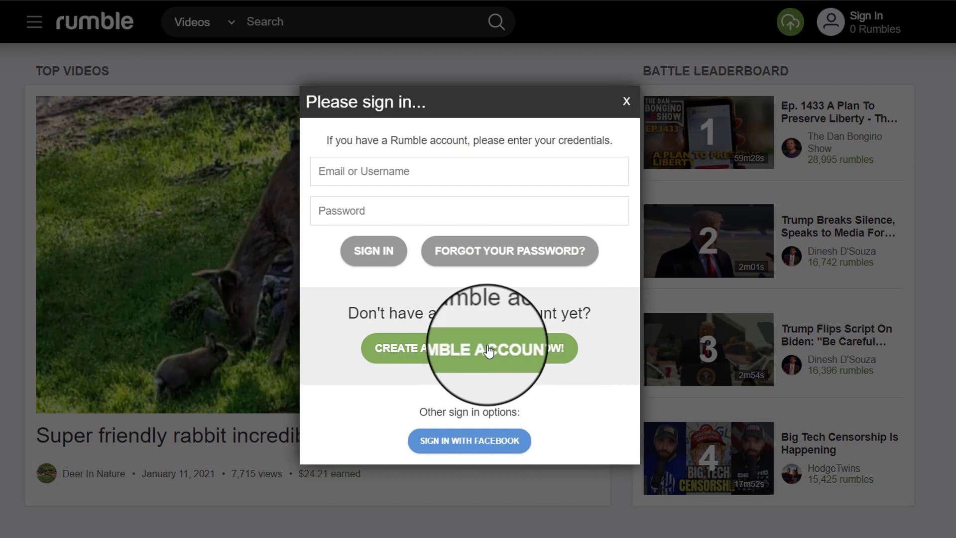
{"action": "left_click", "coordinate": [477, 441]}
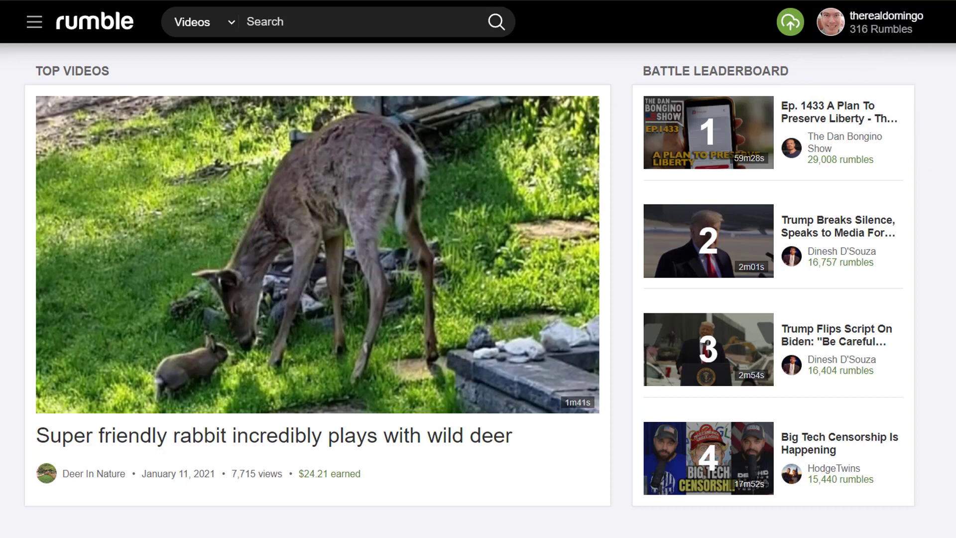
Open Account Overview, try cashing out the $15.50 balance, and dismiss the $50-minimum notice
{"action": "left_click", "coordinate": [839, 30]}
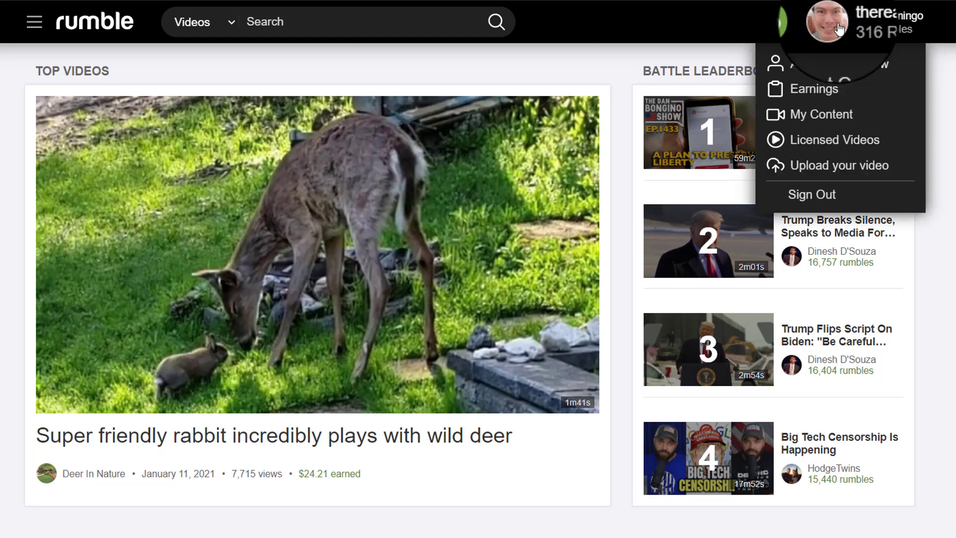
{"action": "left_click", "coordinate": [821, 64]}
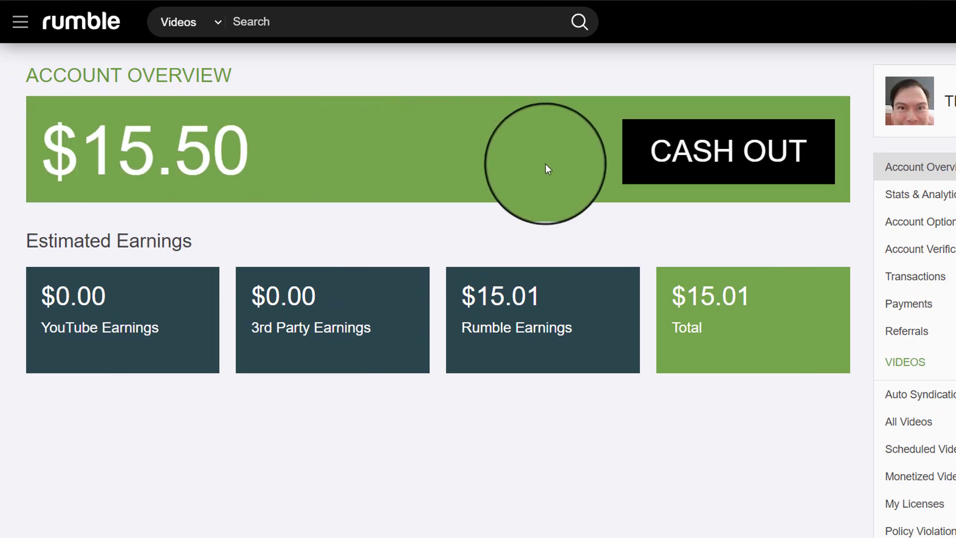
{"action": "left_click", "coordinate": [747, 152]}
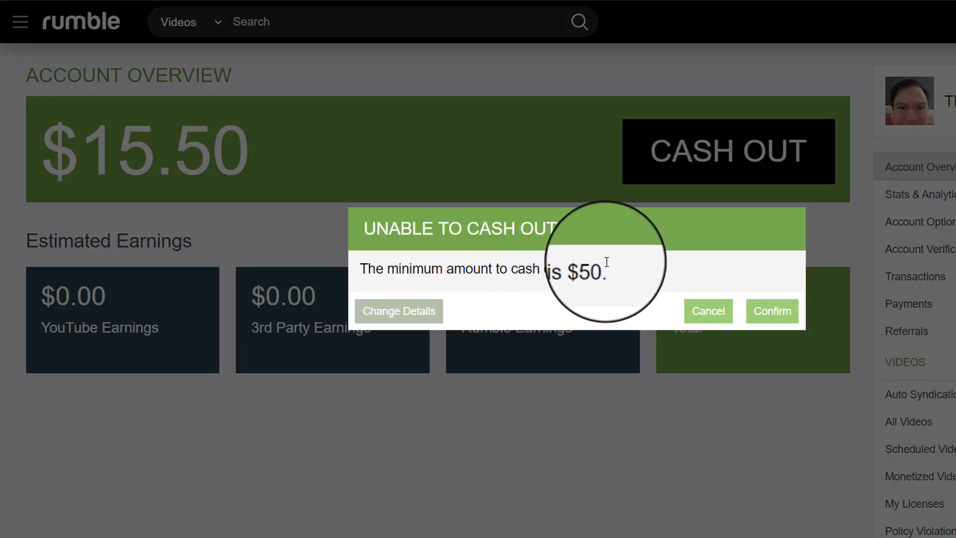
{"action": "left_click", "coordinate": [715, 313]}
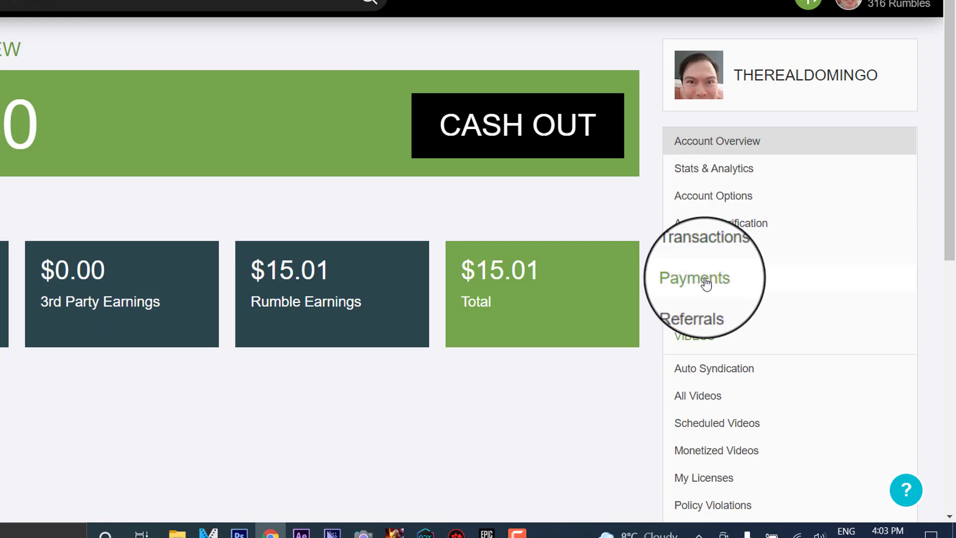
{"action": "scroll", "coordinate": [707, 313], "scroll_direction": "down", "scroll_amount": 5}
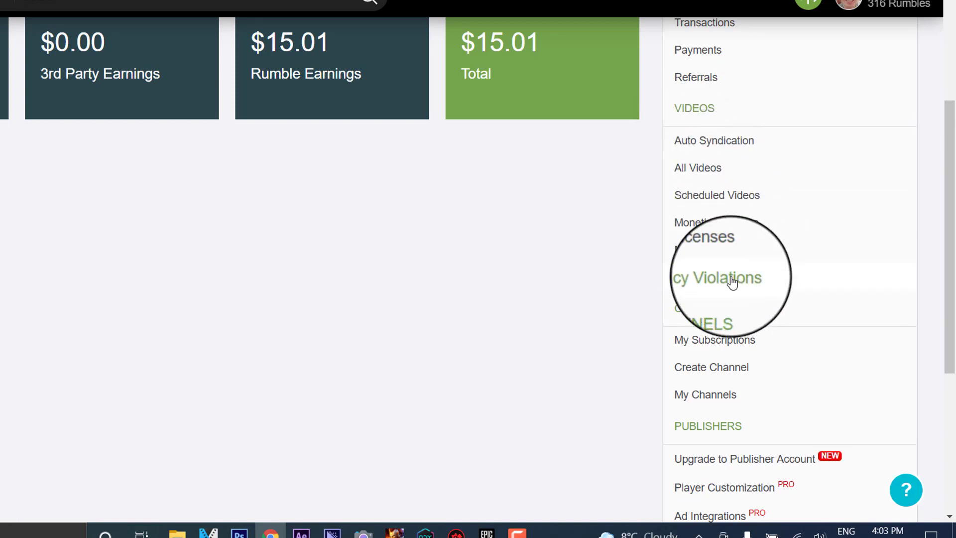
{"action": "scroll", "coordinate": [730, 280], "scroll_direction": "down", "scroll_amount": 3}
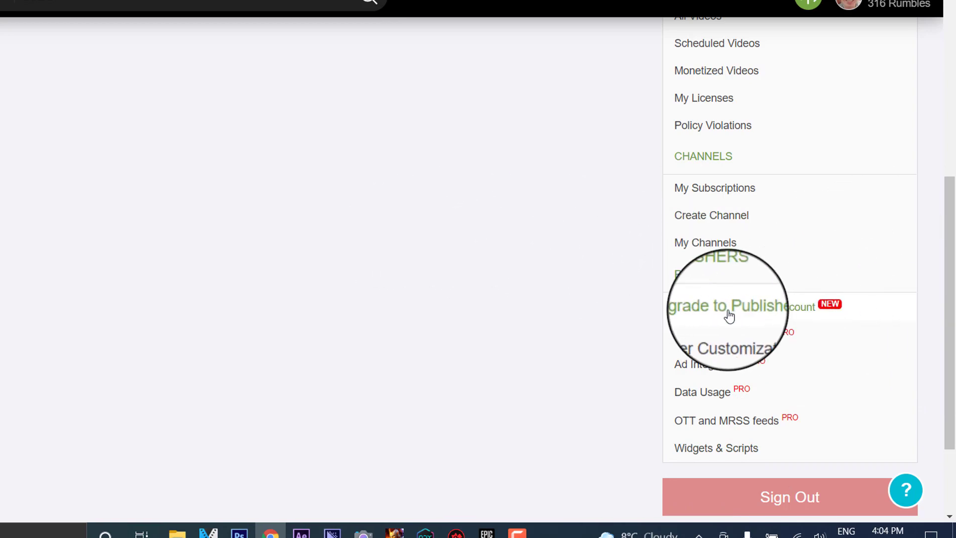
{"action": "left_click_drag", "start_coordinate": [950, 344], "coordinate": [953, 107]}
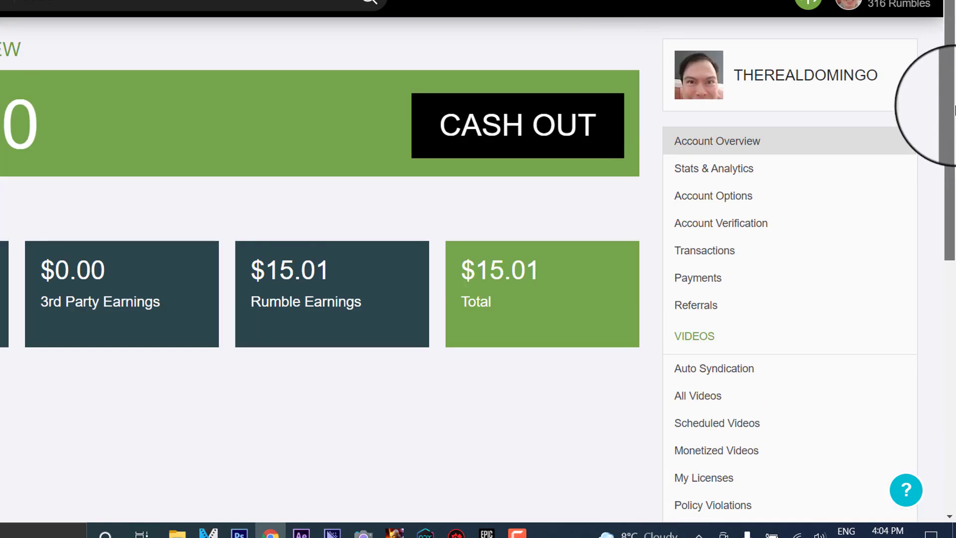
{"action": "scroll", "coordinate": [627, 384], "scroll_direction": "down", "scroll_amount": 5}
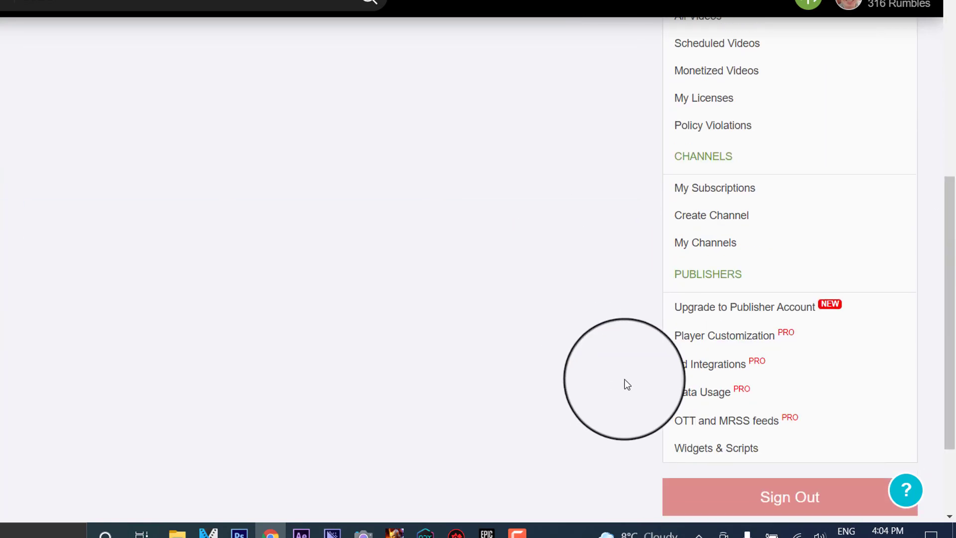
{"action": "scroll", "coordinate": [390, 397], "scroll_direction": "up", "scroll_amount": 8}
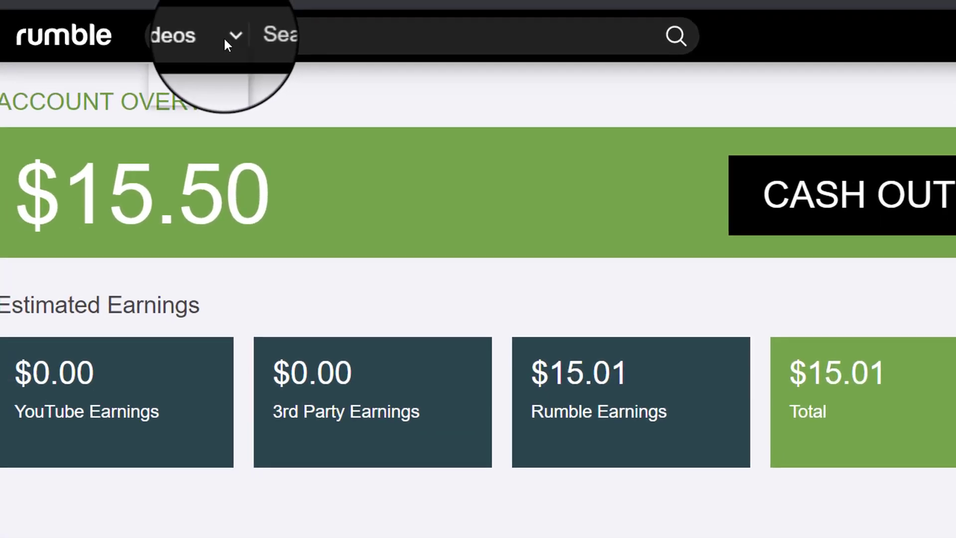
Run a Channel search for the commentator's name and open the SHOW channel result
{"action": "left_click", "coordinate": [134, 27]}
{"action": "left_click", "coordinate": [125, 76]}
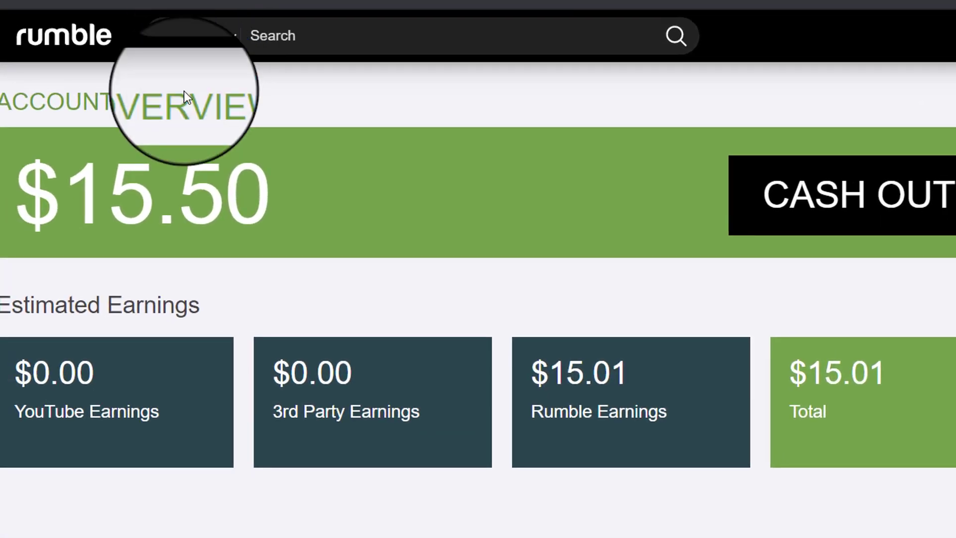
{"action": "left_click", "coordinate": [332, 35]}
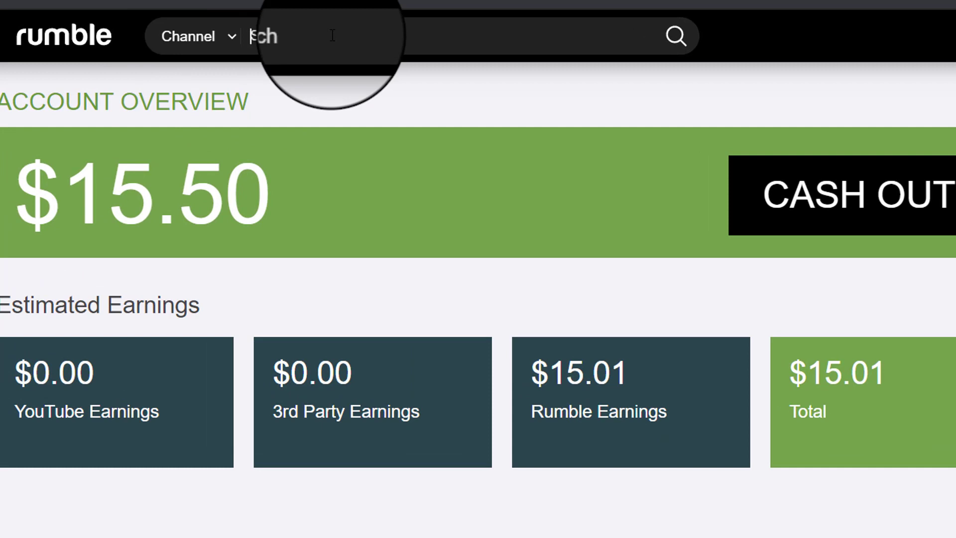
{"action": "type", "text": "alexjones"}
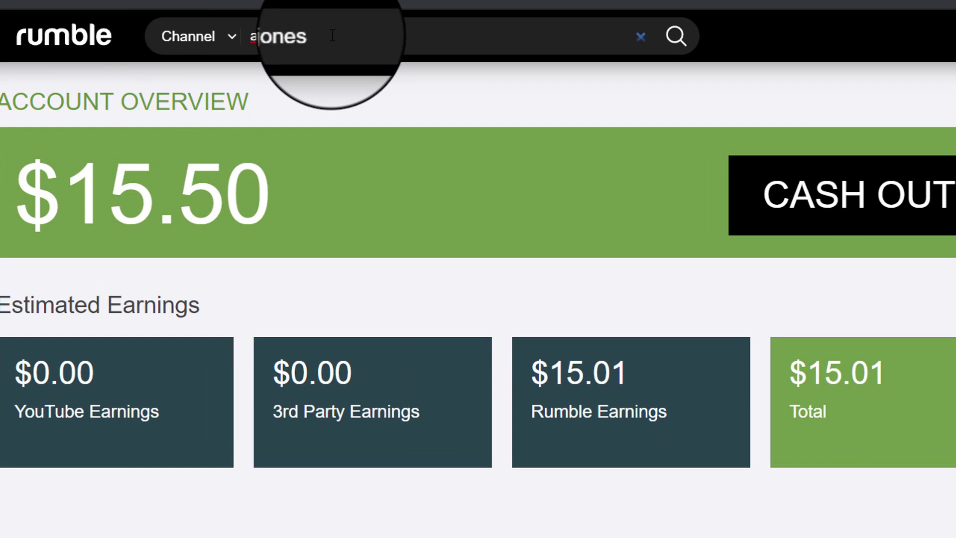
{"action": "type", "text": "lex"}
{"action": "key", "text": "Return"}
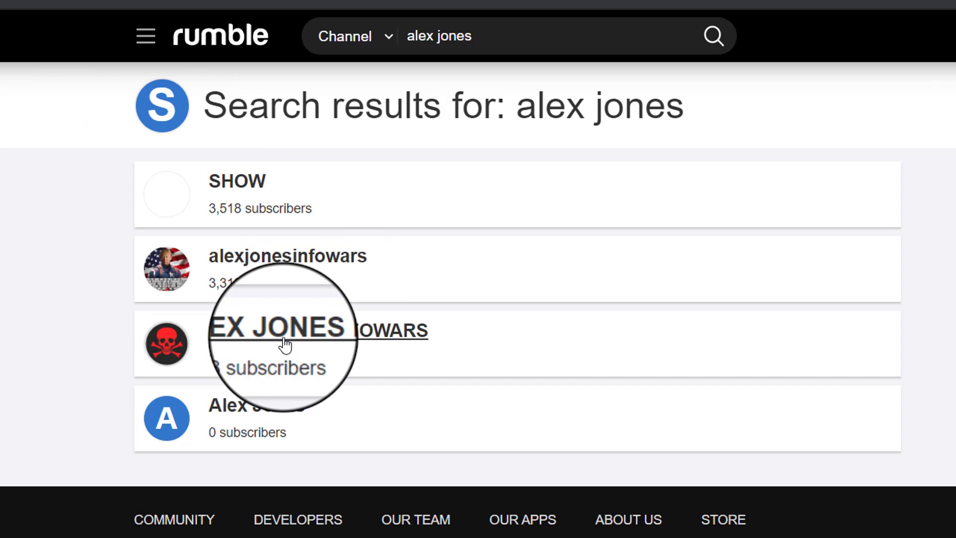
{"action": "left_click", "coordinate": [311, 343]}
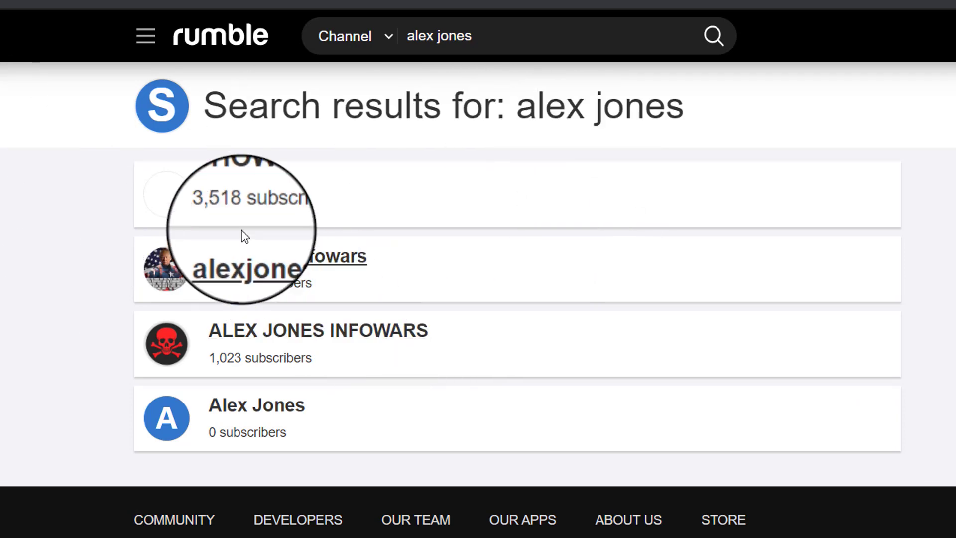
{"action": "left_click", "coordinate": [246, 189]}
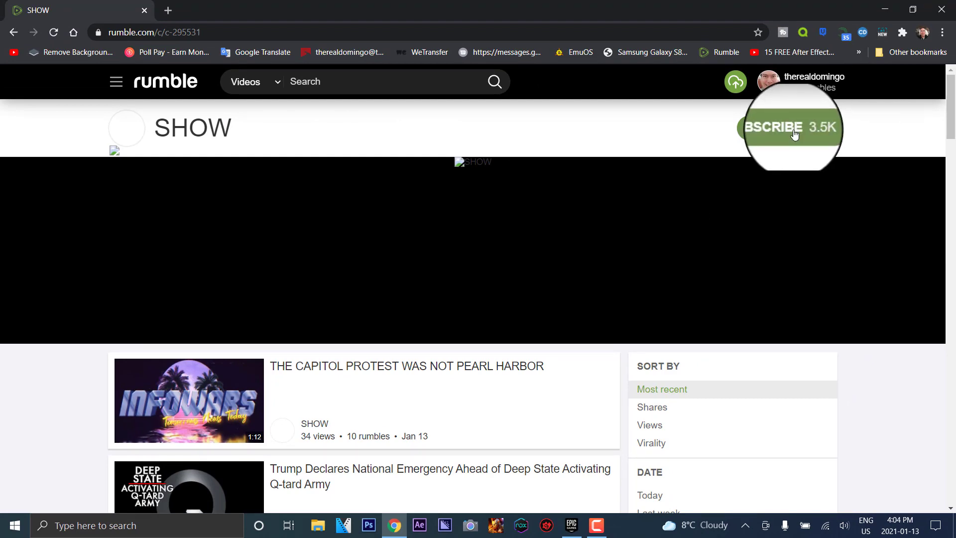
Scroll through the SHOW channel's video list, then return home via the Rumble logo
{"action": "scroll", "coordinate": [313, 298], "scroll_direction": "down", "scroll_amount": 3}
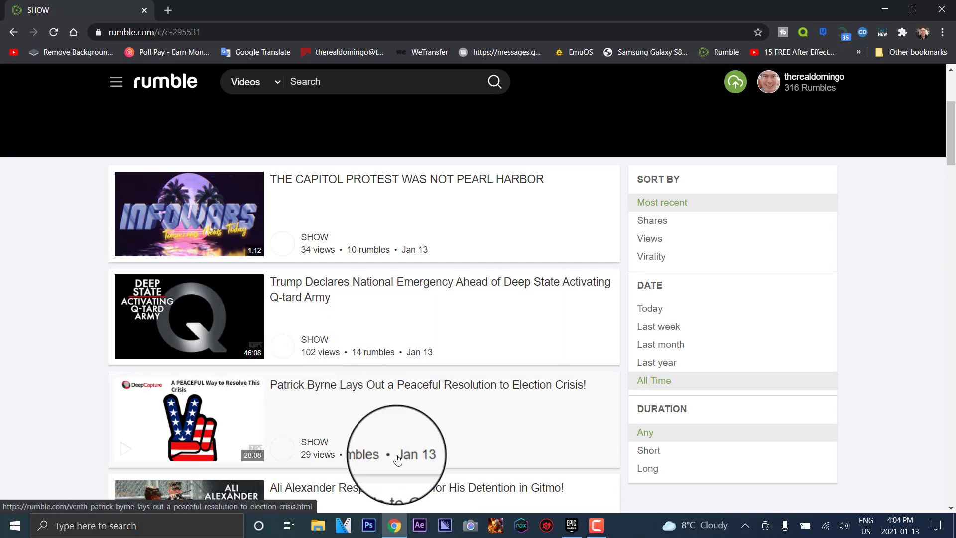
{"action": "scroll", "coordinate": [393, 456], "scroll_direction": "down", "scroll_amount": 3}
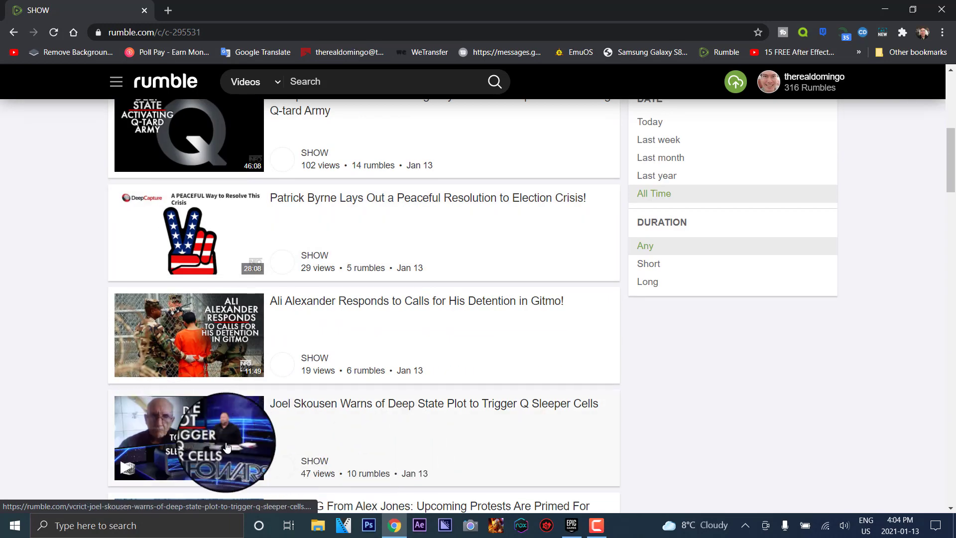
{"action": "scroll", "coordinate": [437, 440], "scroll_direction": "down", "scroll_amount": 3}
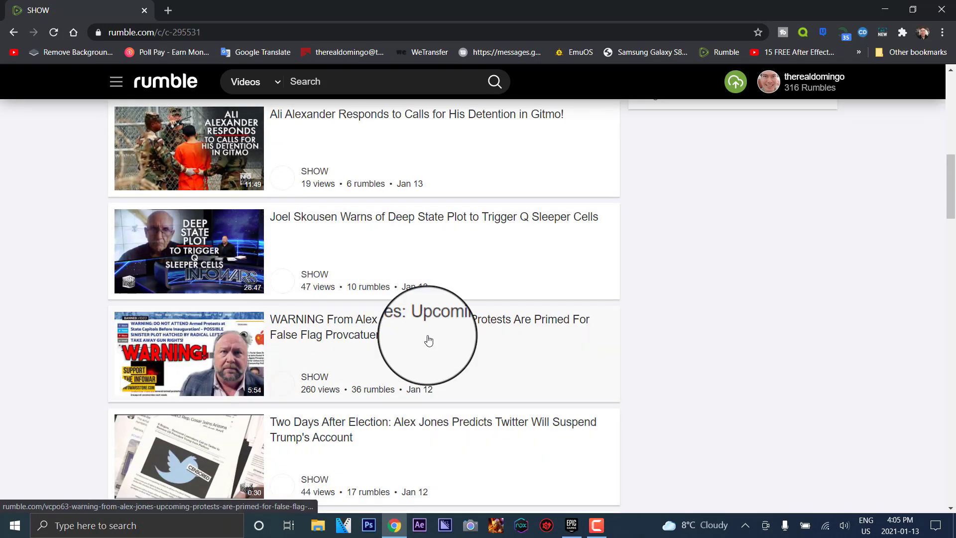
{"action": "scroll", "coordinate": [239, 328], "scroll_direction": "down", "scroll_amount": 1}
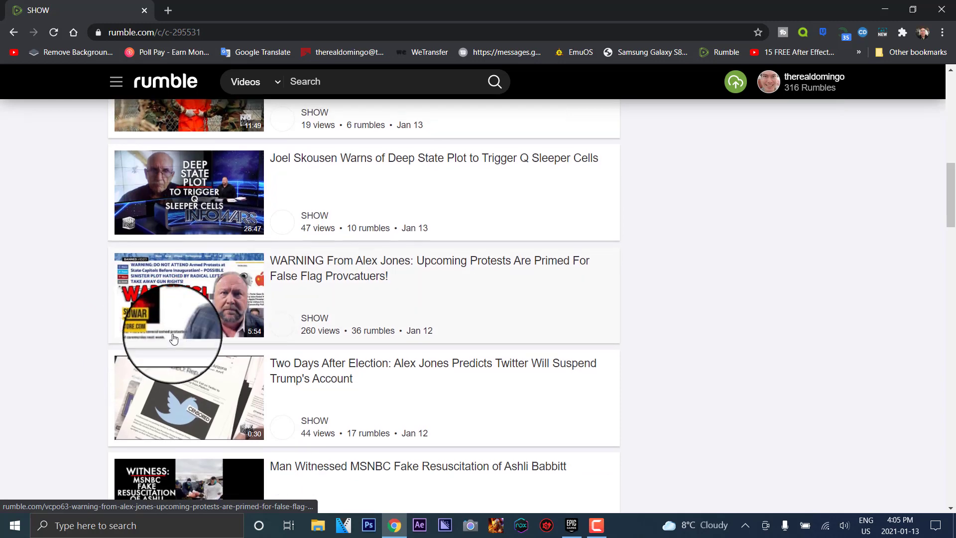
{"action": "scroll", "coordinate": [171, 339], "scroll_direction": "up", "scroll_amount": 6}
{"action": "scroll", "coordinate": [288, 363], "scroll_direction": "down", "scroll_amount": 5}
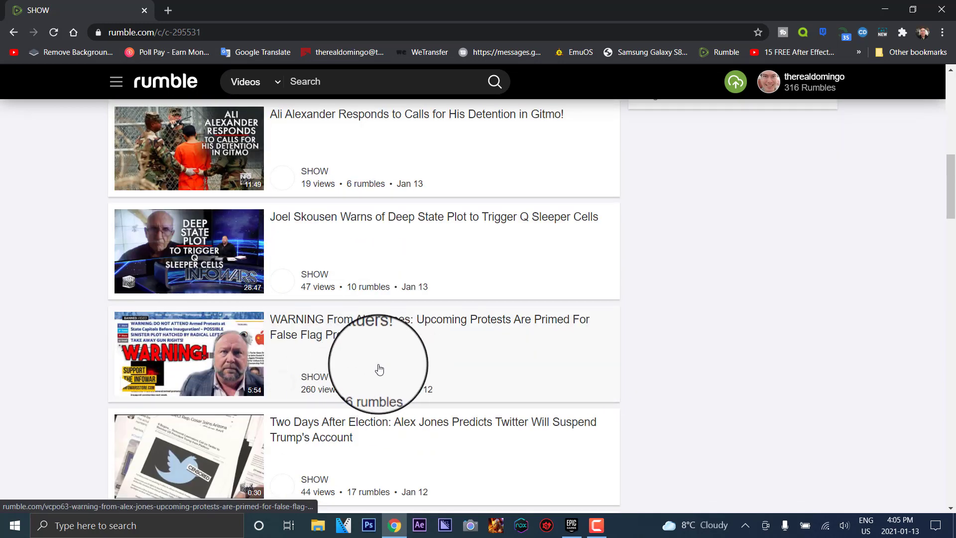
{"action": "scroll", "coordinate": [382, 367], "scroll_direction": "up", "scroll_amount": 10}
{"action": "left_click", "coordinate": [158, 80]}
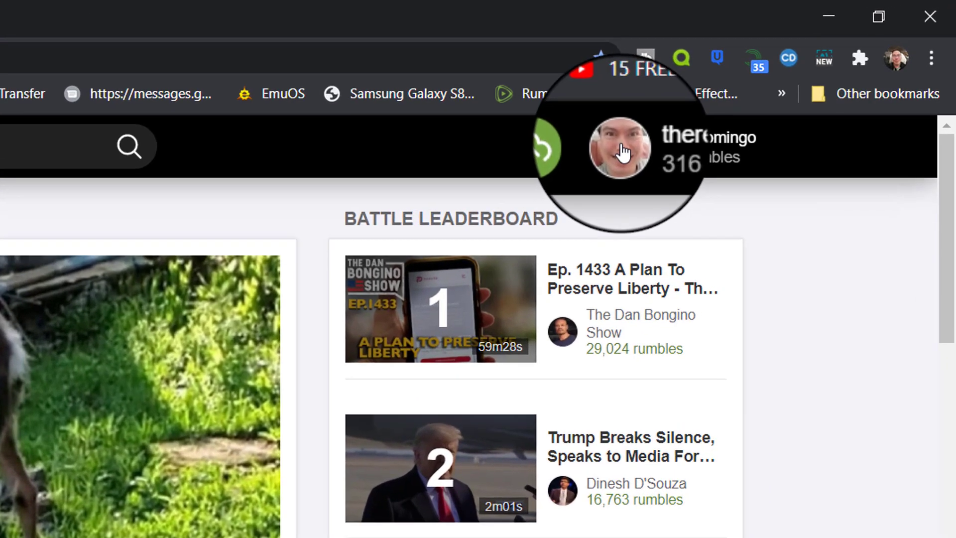
Open the Upload your video page's file picker and navigate to the Videos folder
{"action": "left_click", "coordinate": [768, 82]}
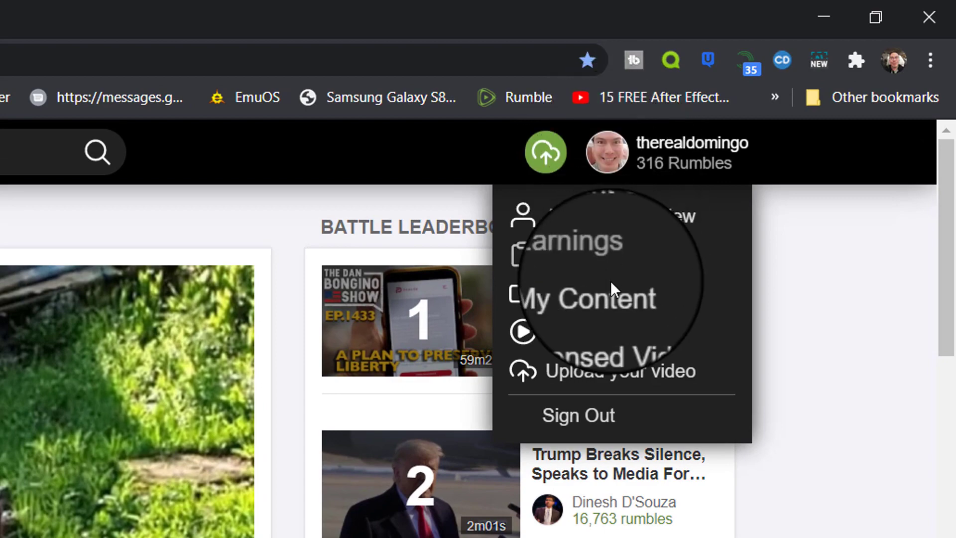
{"action": "left_click", "coordinate": [605, 383]}
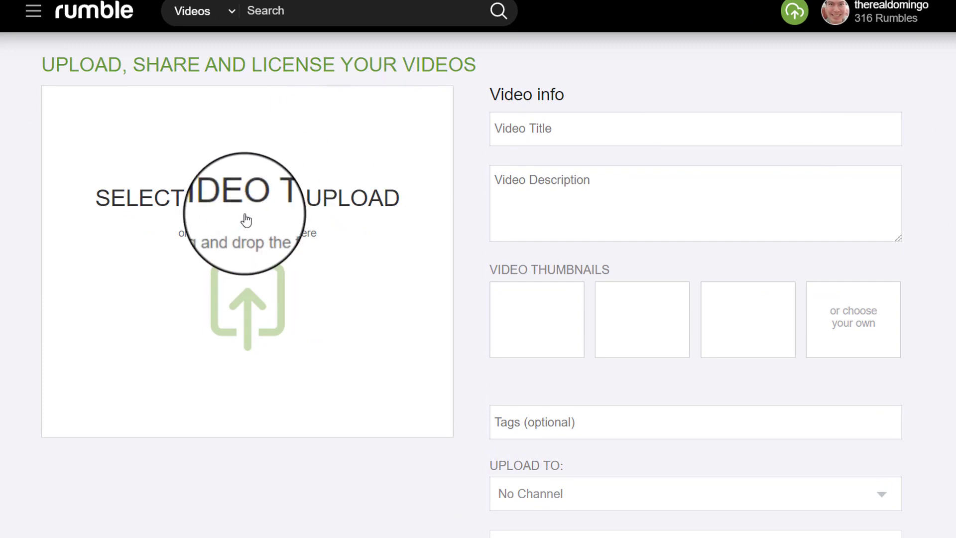
{"action": "left_click", "coordinate": [252, 184]}
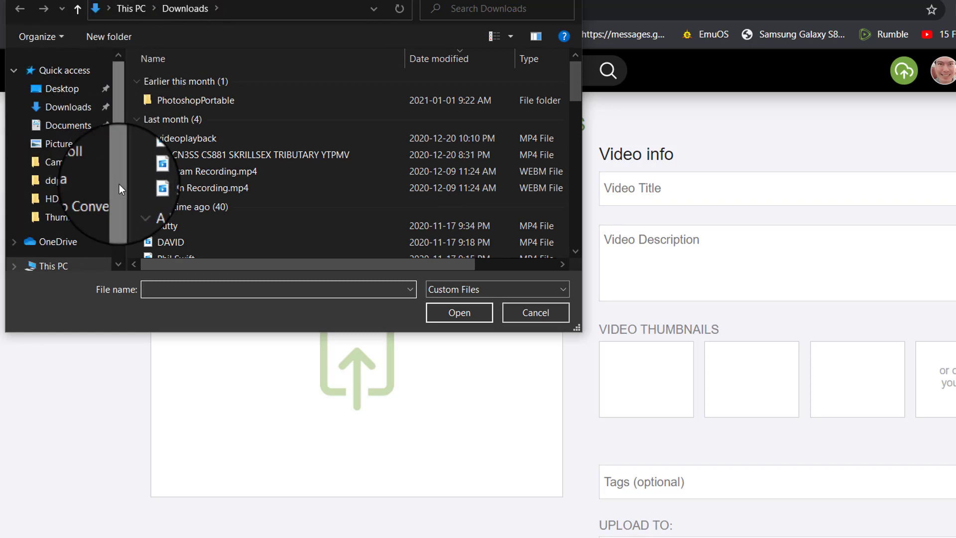
{"action": "scroll", "coordinate": [119, 187], "scroll_direction": "down", "scroll_amount": 1}
{"action": "left_click", "coordinate": [61, 113]}
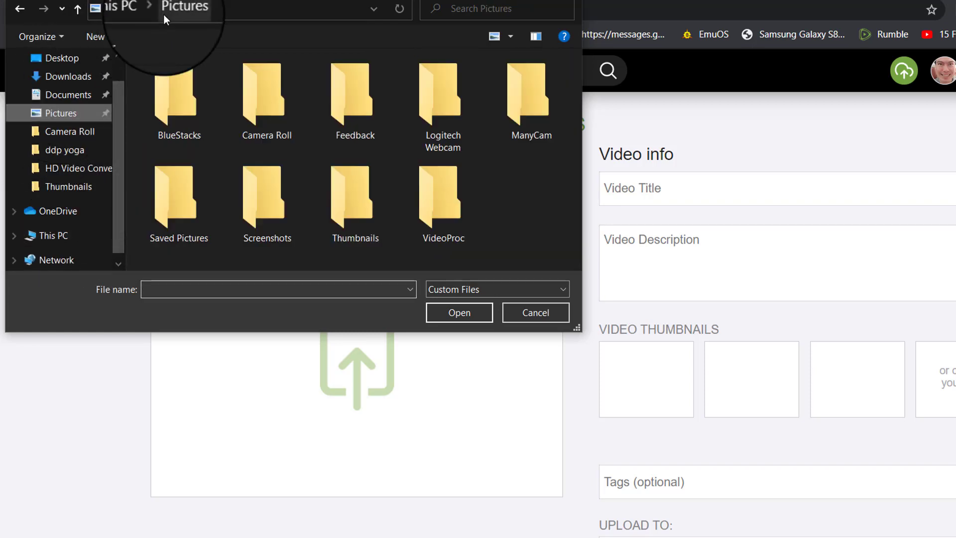
{"action": "left_click", "coordinate": [130, 5]}
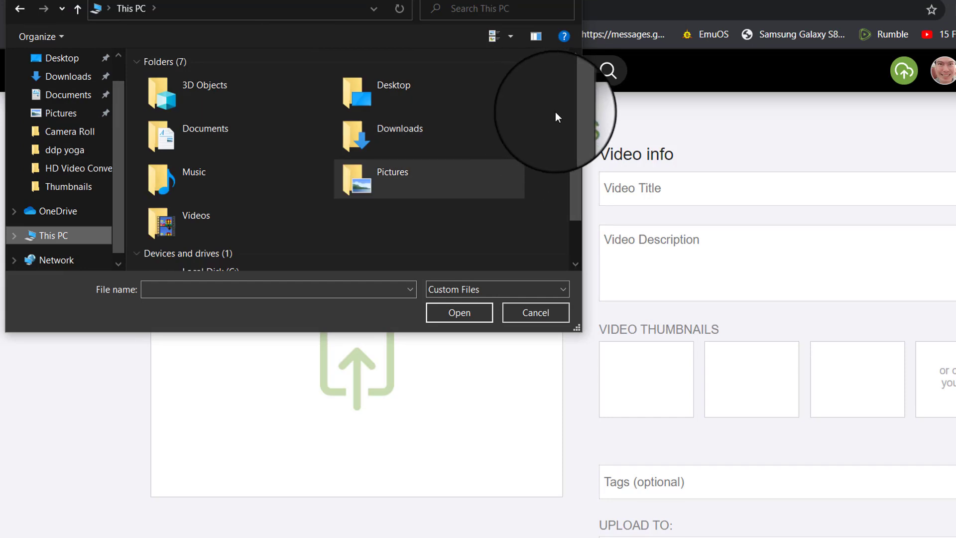
{"action": "double_click", "coordinate": [192, 220]}
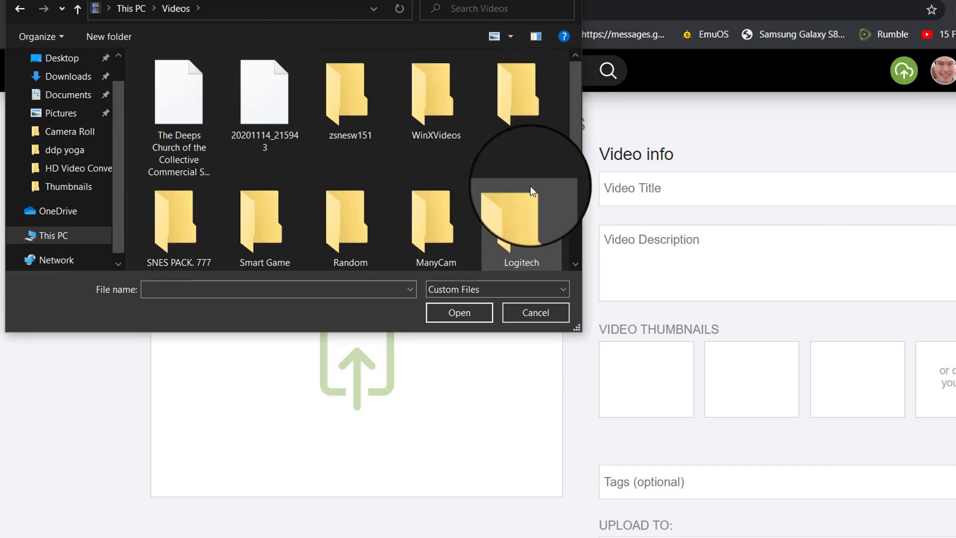
Locate the lightsaber test folder inside Videos and select the Dusty Sky video
{"action": "scroll", "coordinate": [568, 140], "scroll_direction": "down", "scroll_amount": 2}
{"action": "scroll", "coordinate": [560, 99], "scroll_direction": "up", "scroll_amount": 2}
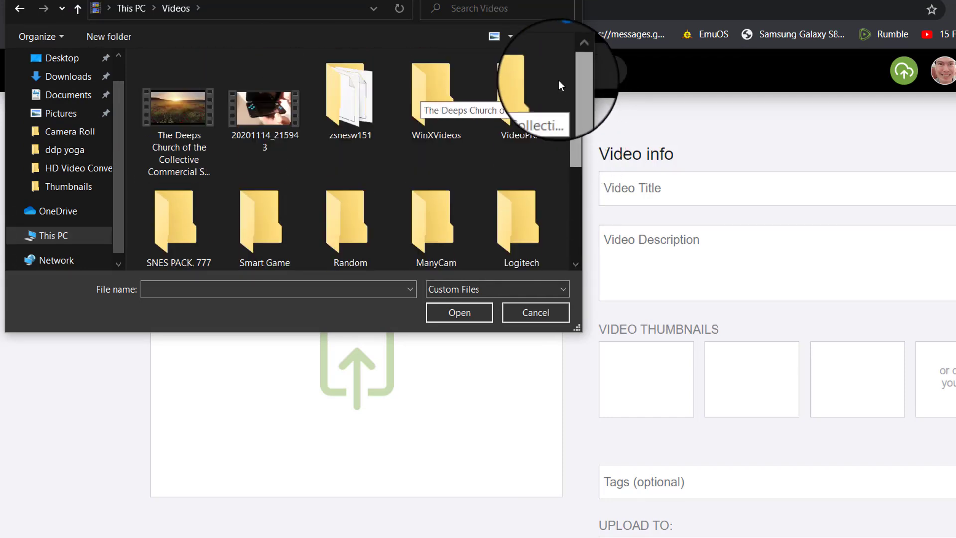
{"action": "scroll", "coordinate": [558, 114], "scroll_direction": "down", "scroll_amount": 2}
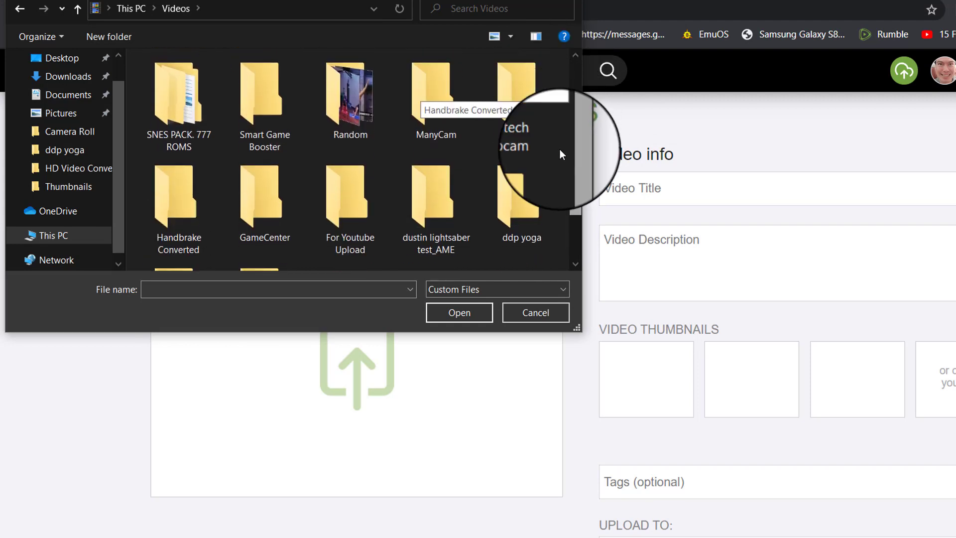
{"action": "scroll", "coordinate": [559, 119], "scroll_direction": "up", "scroll_amount": 2}
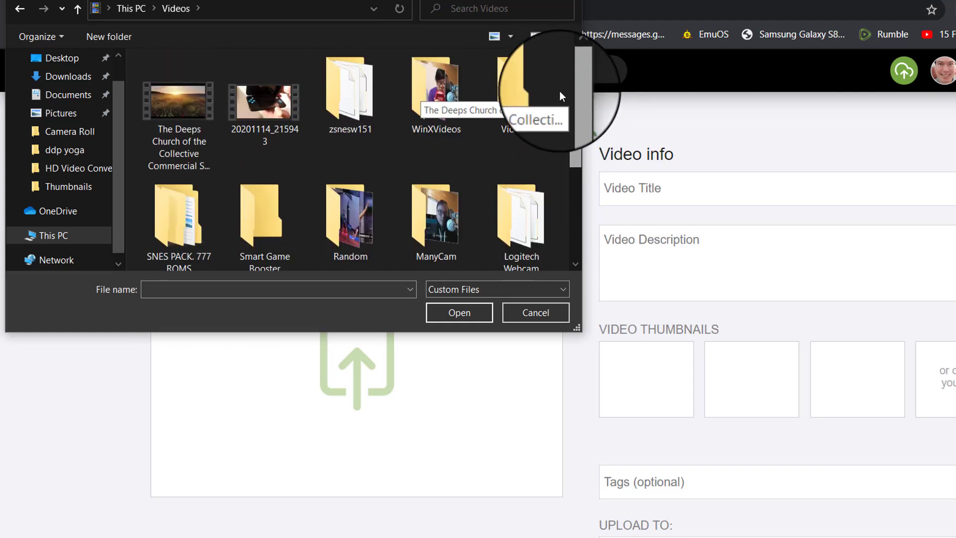
{"action": "double_click", "coordinate": [437, 105]}
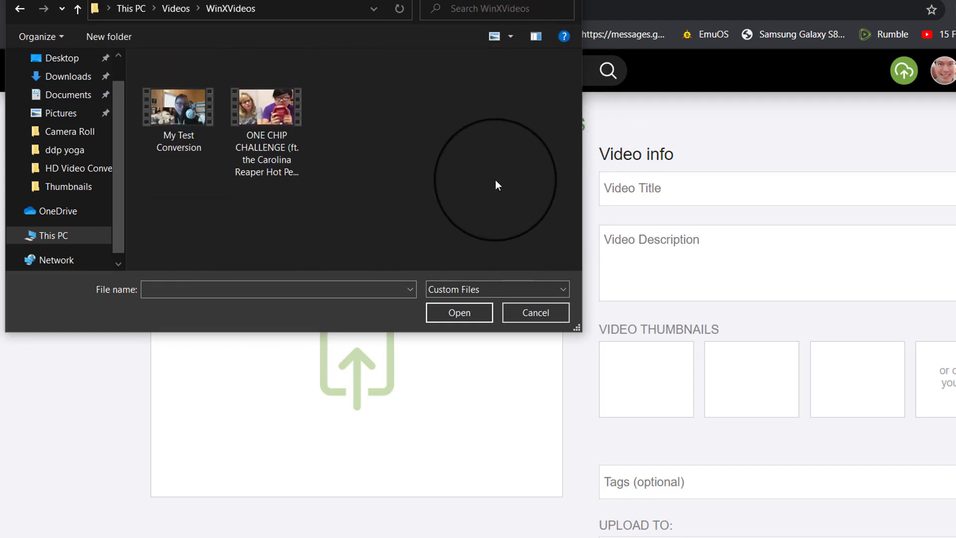
{"action": "left_click", "coordinate": [20, 9]}
{"action": "double_click", "coordinate": [521, 92]}
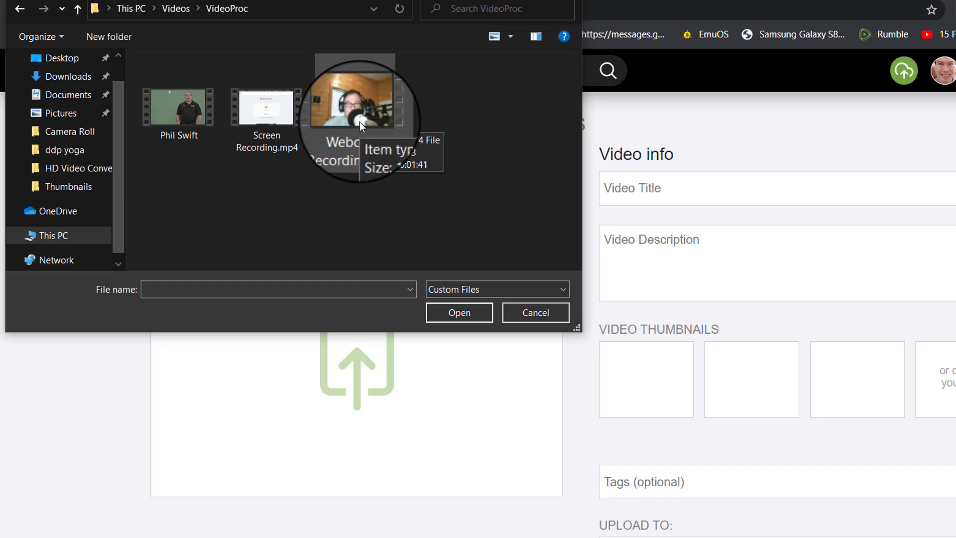
{"action": "left_click", "coordinate": [26, 10]}
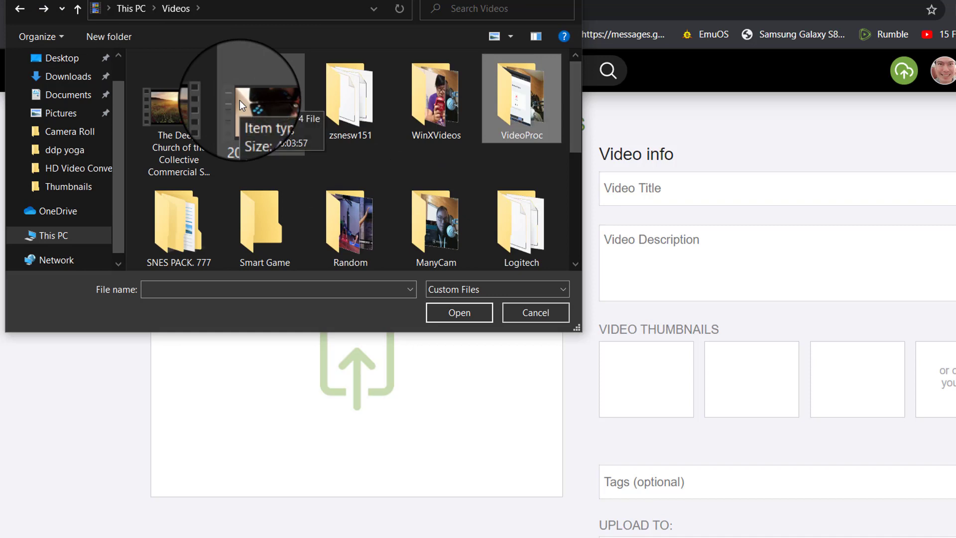
{"action": "scroll", "coordinate": [381, 195], "scroll_direction": "down", "scroll_amount": 5}
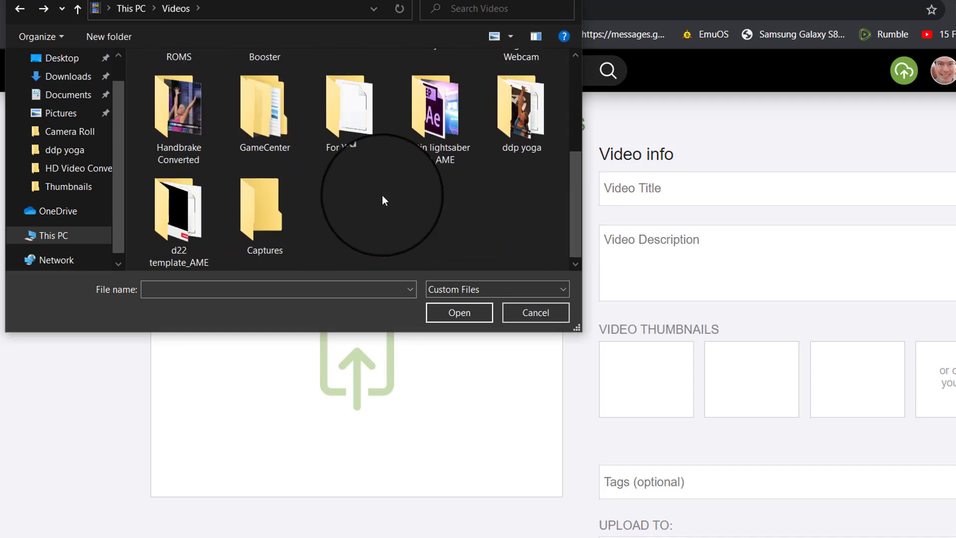
{"action": "double_click", "coordinate": [425, 127]}
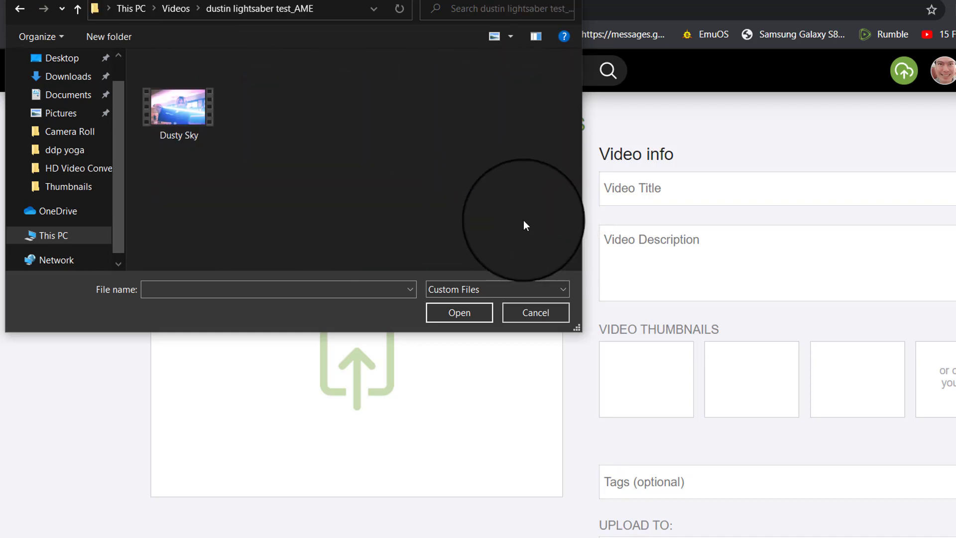
{"action": "left_click", "coordinate": [181, 121]}
Confirm Dusty Sky; enter title 'Lightsaber Test 2020', description 'My JeMad Skills.', tags star wars, lightsaber, vfc, jedi
{"action": "left_click", "coordinate": [463, 313]}
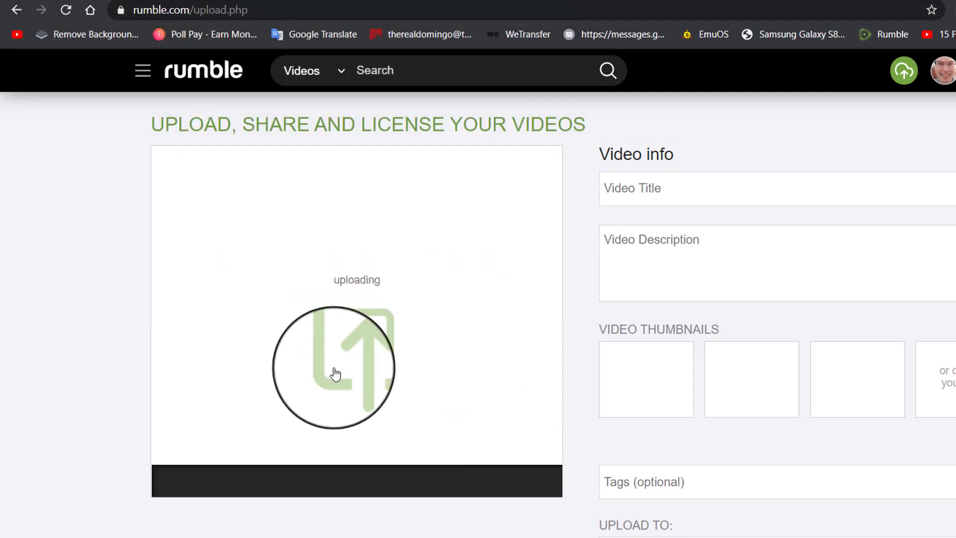
{"action": "left_click", "coordinate": [665, 190]}
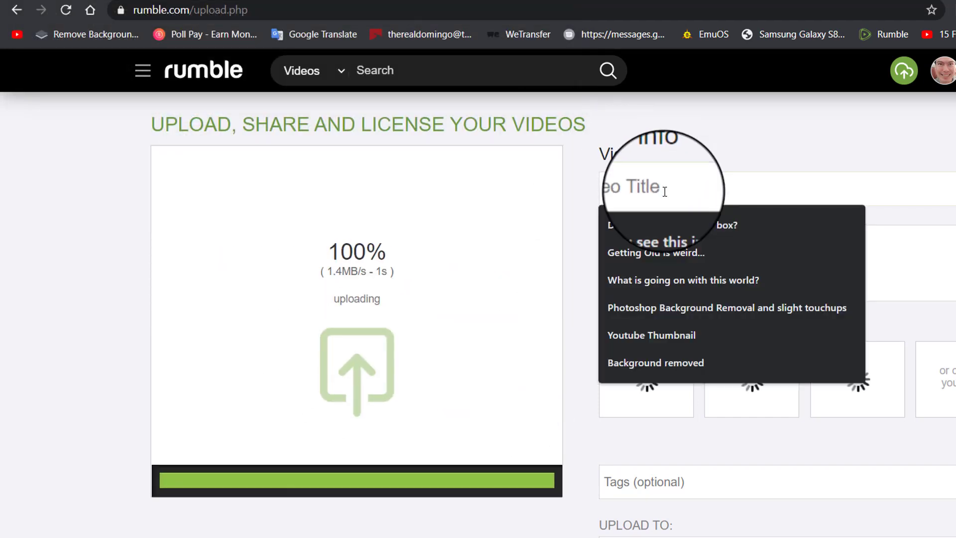
{"action": "type", "text": "Lightsab"}
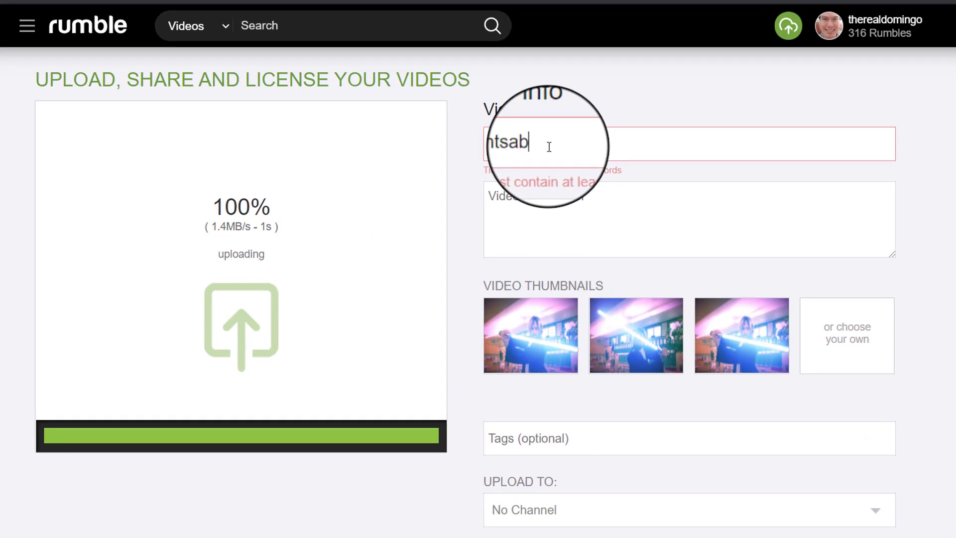
{"action": "type", "text": "er Test 20"}
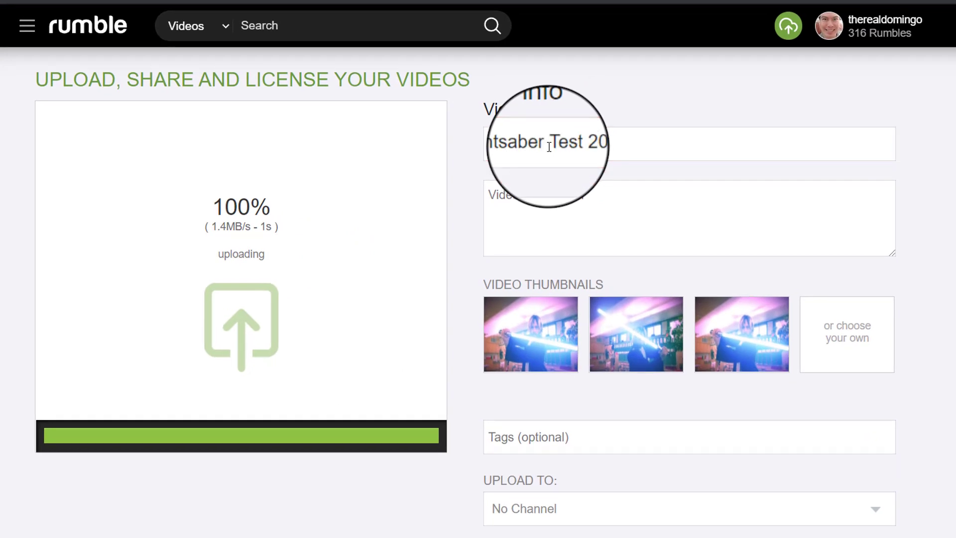
{"action": "type", "text": "20"}
{"action": "left_click", "coordinate": [573, 235]}
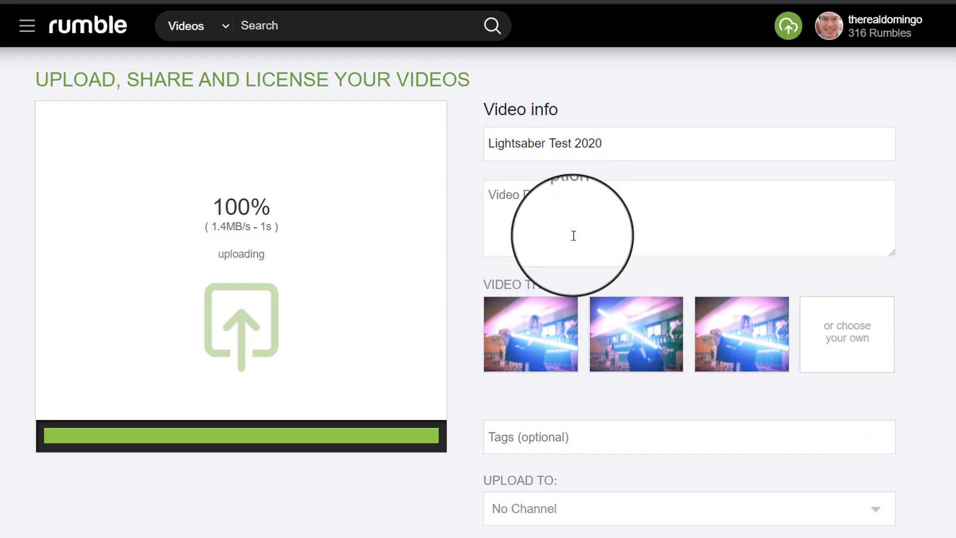
{"action": "type", "text": "My frie"}
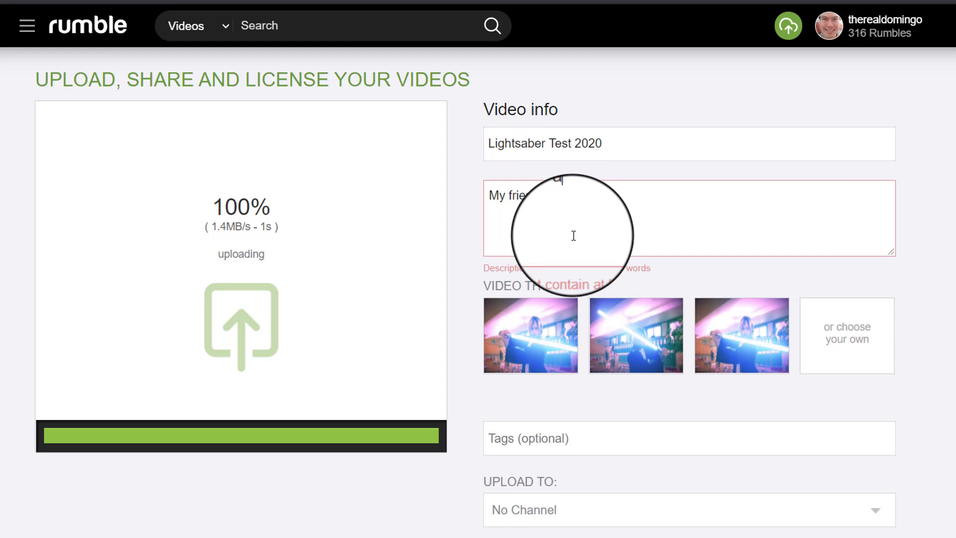
{"action": "type", "text": " Je"}
{"action": "type", "text": "Ma"}
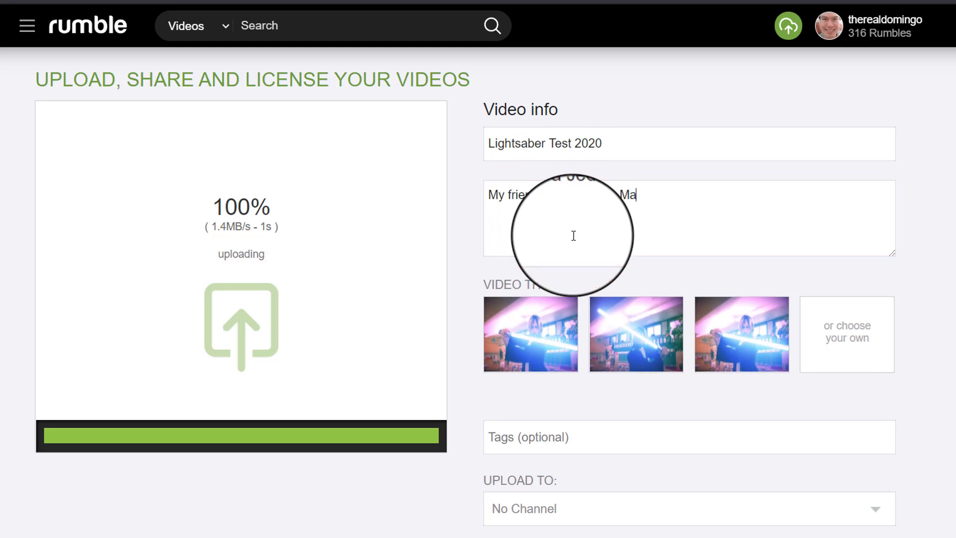
{"action": "type", "text": "d Skills."}
{"action": "scroll", "coordinate": [574, 235], "scroll_direction": "down", "scroll_amount": 2}
{"action": "left_click", "coordinate": [611, 372]}
{"action": "type", "text": "st"}
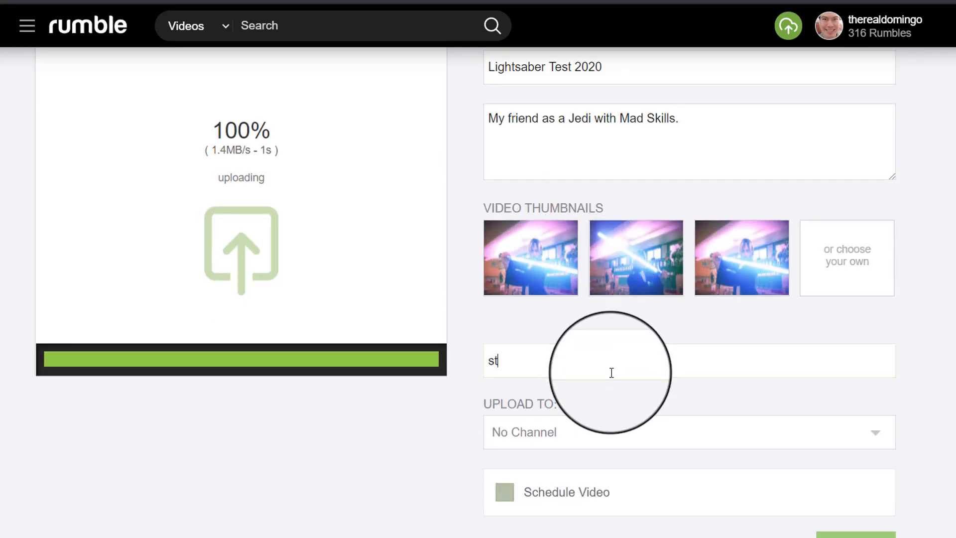
{"action": "type", "text": "ar wars, lightsaber, vfc"}
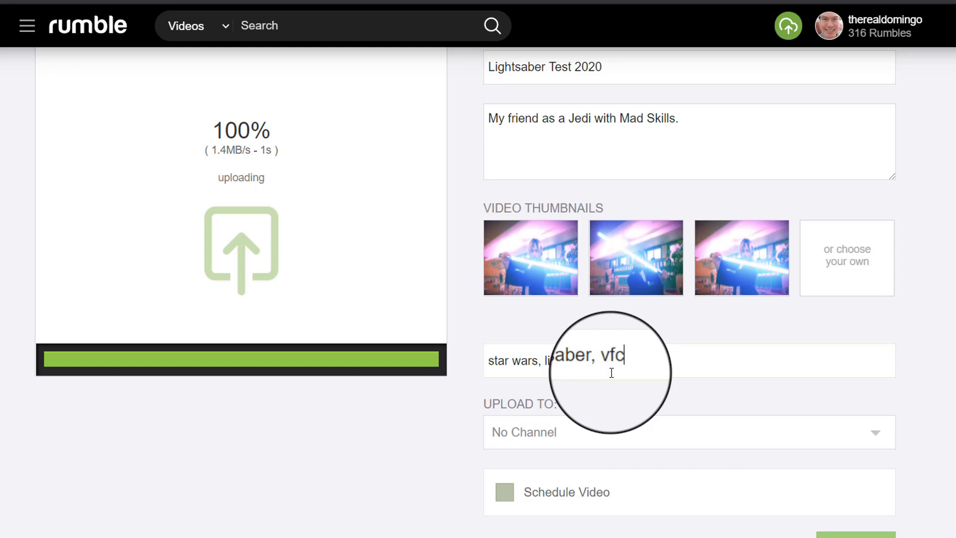
{"action": "key", "text": "BackSpace"}
{"action": "type", "text": "x, jedi, blue"}
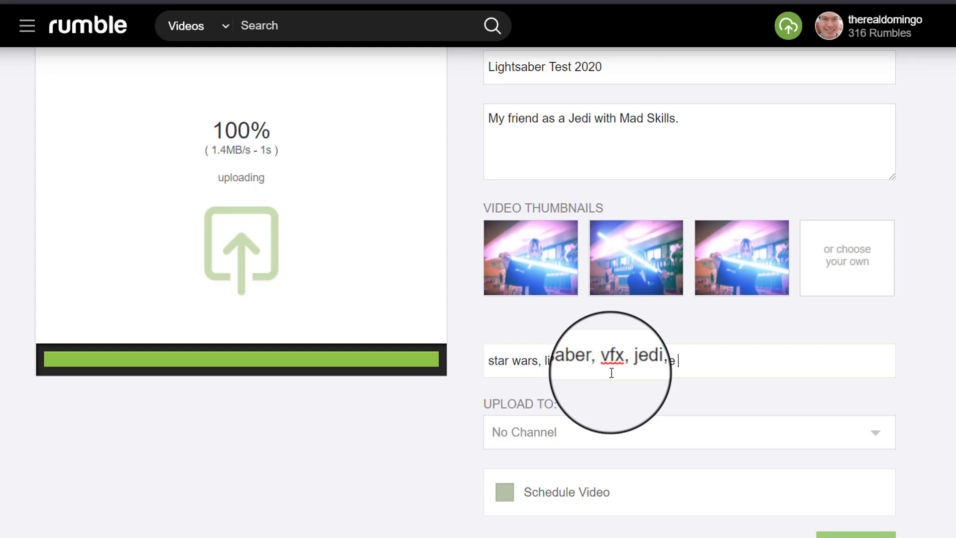
Set Upload To to the user's own channel and submit the video details
{"action": "left_click", "coordinate": [626, 433]}
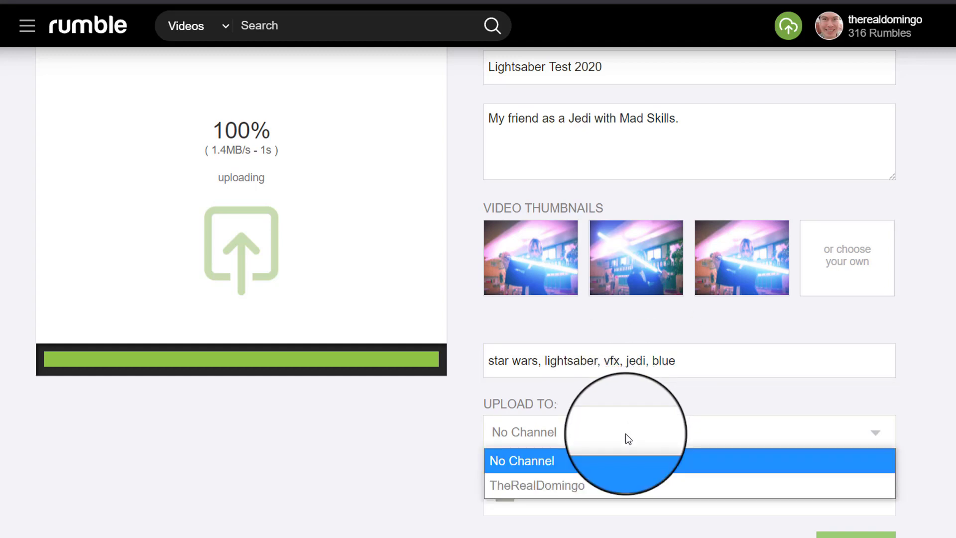
{"action": "left_click", "coordinate": [567, 483]}
{"action": "scroll", "coordinate": [497, 421], "scroll_direction": "down", "scroll_amount": 3}
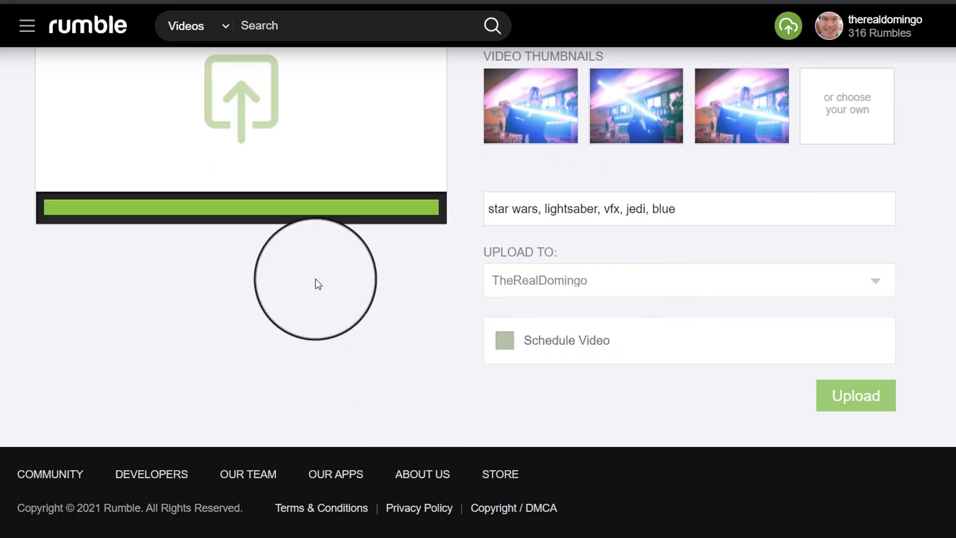
{"action": "scroll", "coordinate": [319, 274], "scroll_direction": "up", "scroll_amount": 5}
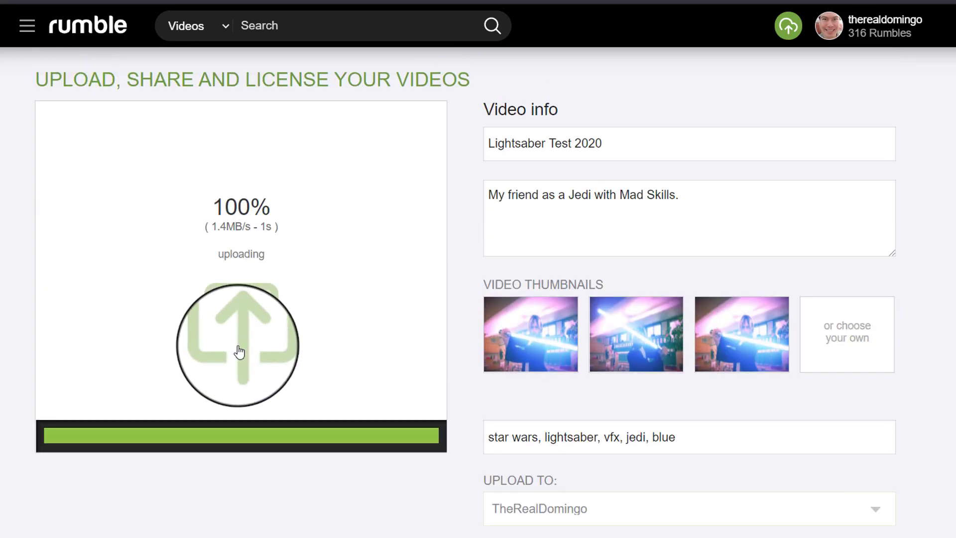
{"action": "scroll", "coordinate": [324, 331], "scroll_direction": "down", "scroll_amount": 5}
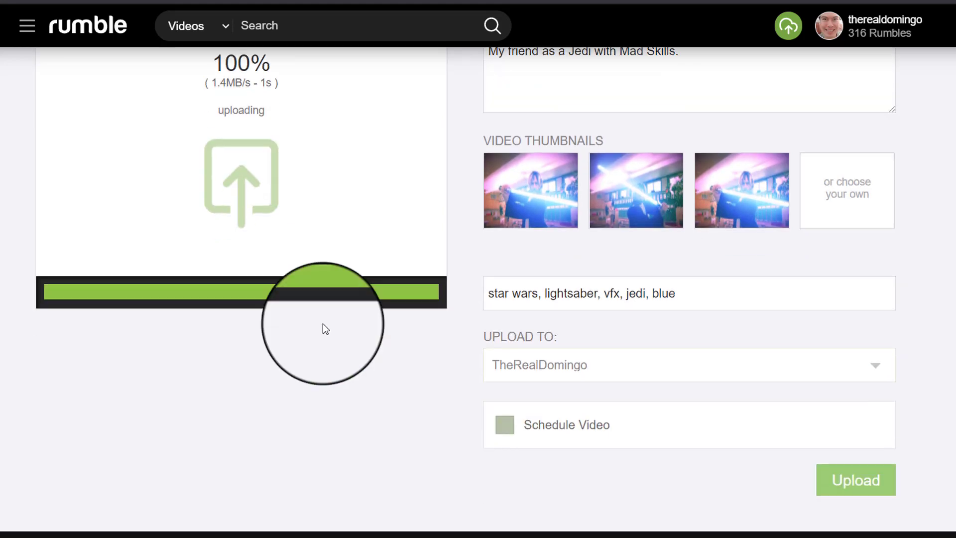
{"action": "left_click", "coordinate": [857, 401]}
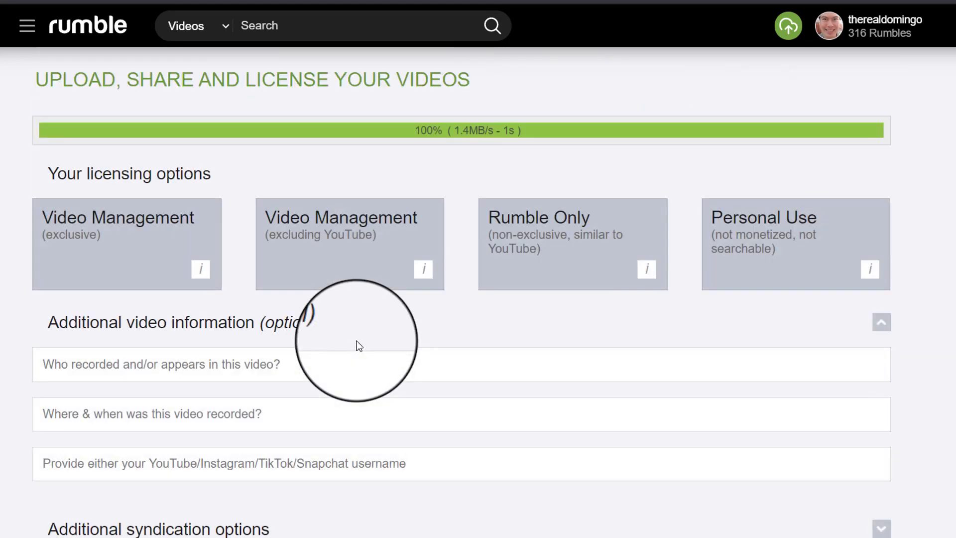
Select the exclusive Video Management license and read the terms of all four licensing options
{"action": "left_click", "coordinate": [128, 255]}
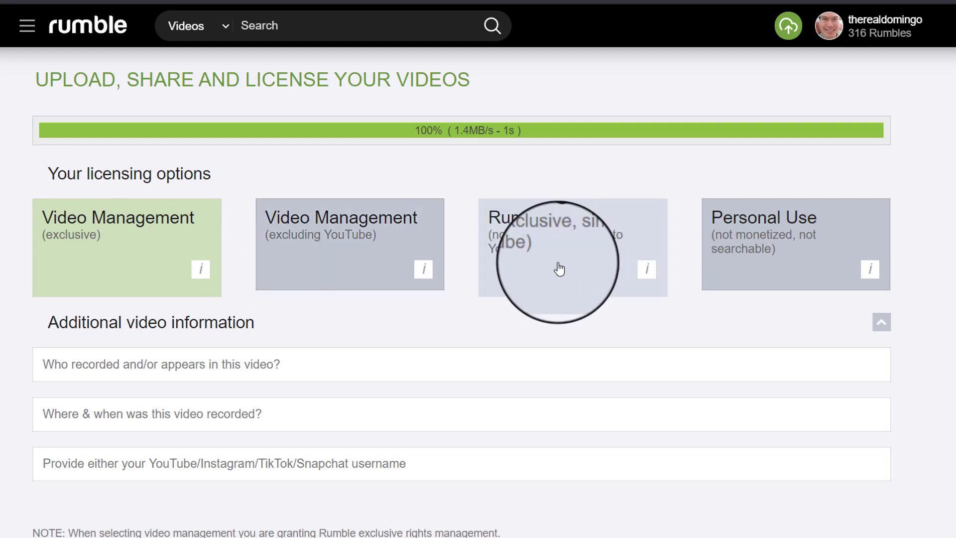
{"action": "mouse_move", "coordinate": [206, 275]}
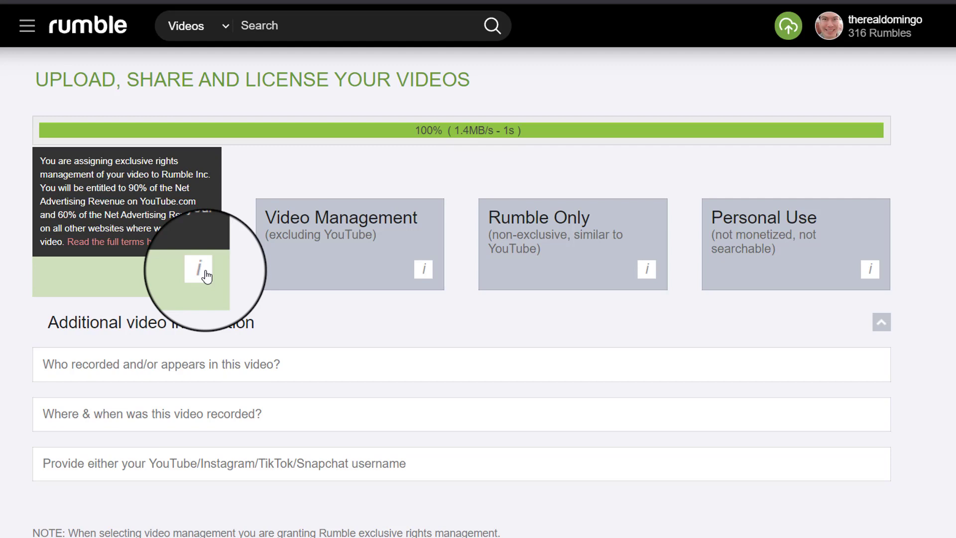
{"action": "mouse_move", "coordinate": [426, 274]}
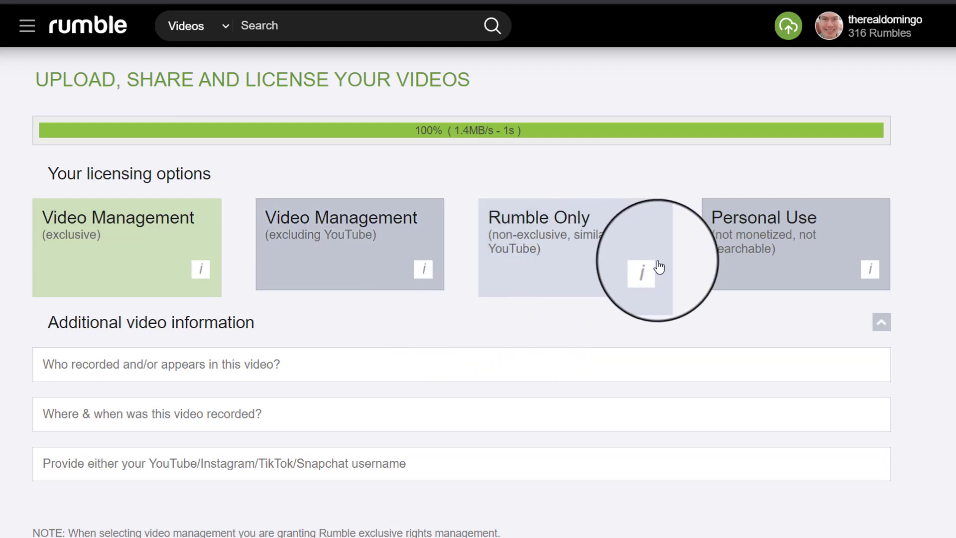
{"action": "mouse_move", "coordinate": [647, 275]}
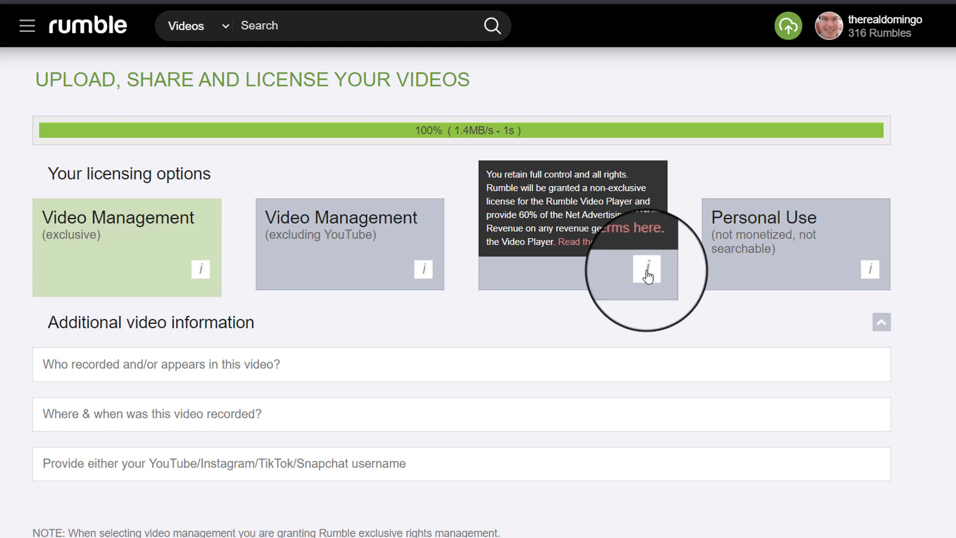
{"action": "mouse_move", "coordinate": [866, 275]}
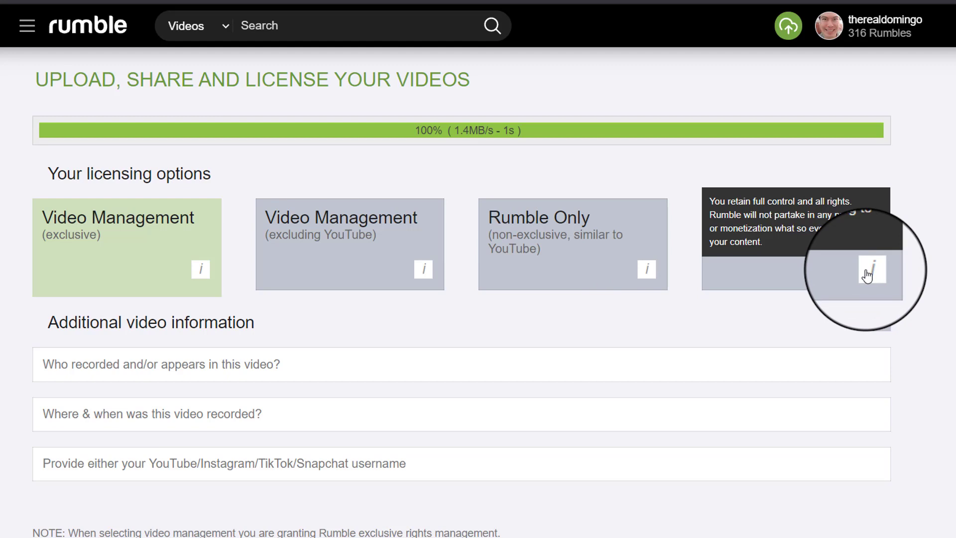
{"action": "scroll", "coordinate": [658, 384], "scroll_direction": "down", "scroll_amount": 1}
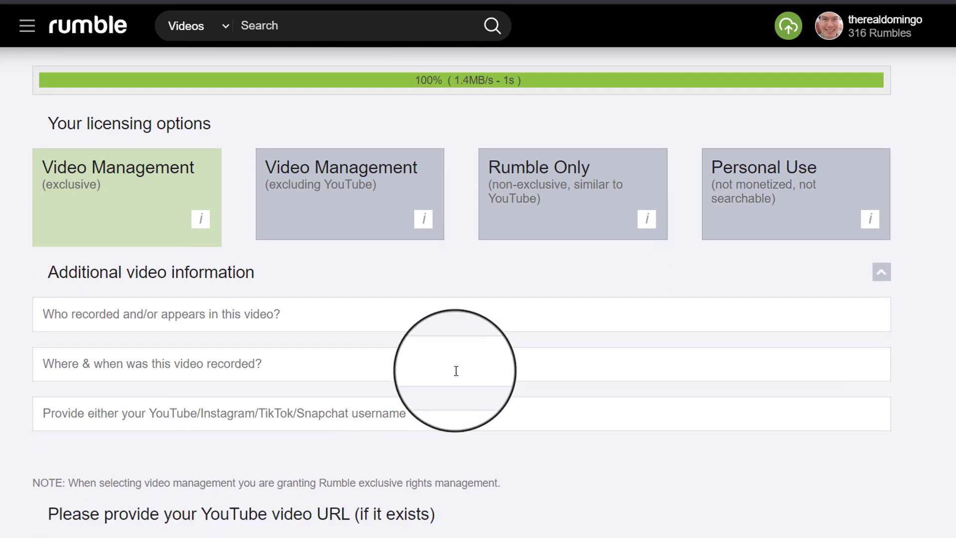
Enter 'A friend' and '2020 November' as recorder and date, then fill the username and YouTube URL
{"action": "scroll", "coordinate": [456, 370], "scroll_direction": "down", "scroll_amount": 1}
{"action": "left_click", "coordinate": [253, 292]}
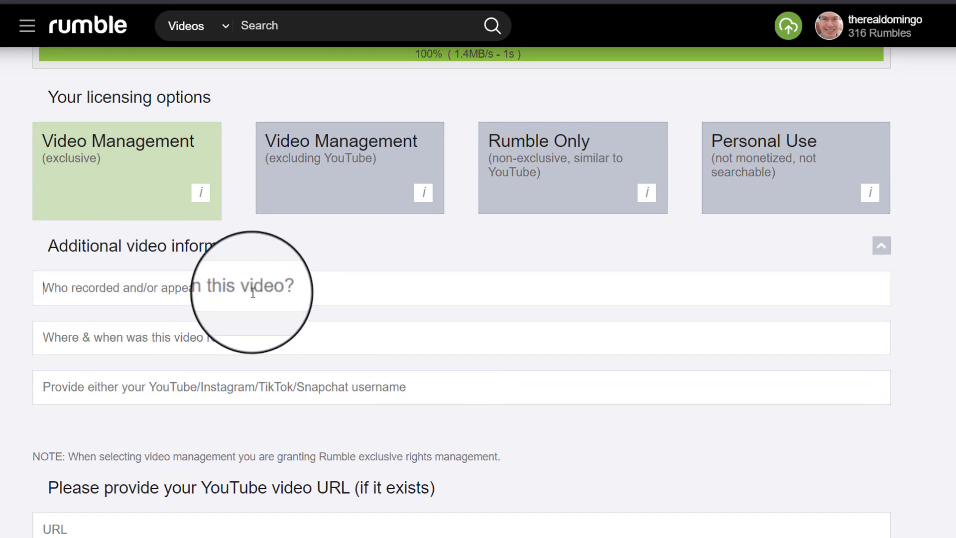
{"action": "type", "text": "A friend"}
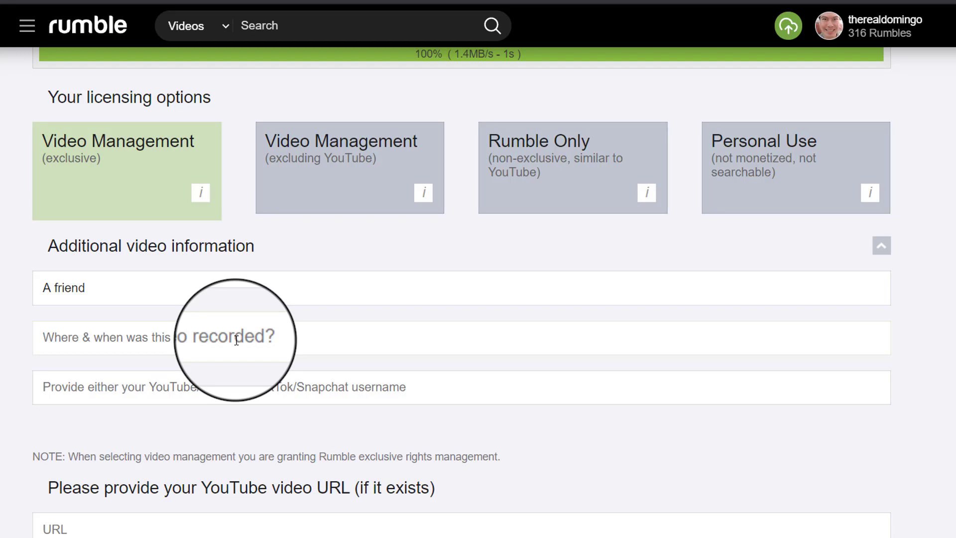
{"action": "type", "text": "2020"}
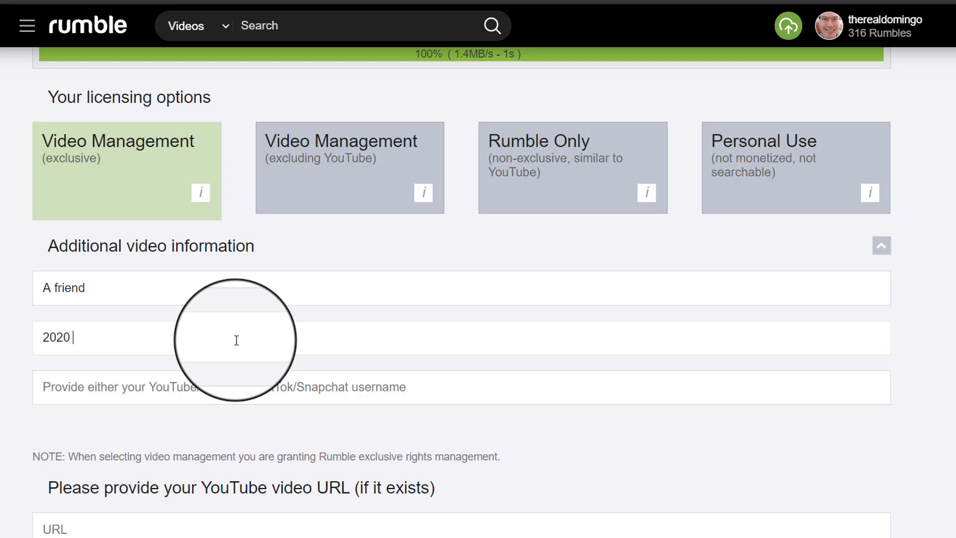
{"action": "type", "text": " November"}
{"action": "scroll", "coordinate": [236, 340], "scroll_direction": "down", "scroll_amount": 1}
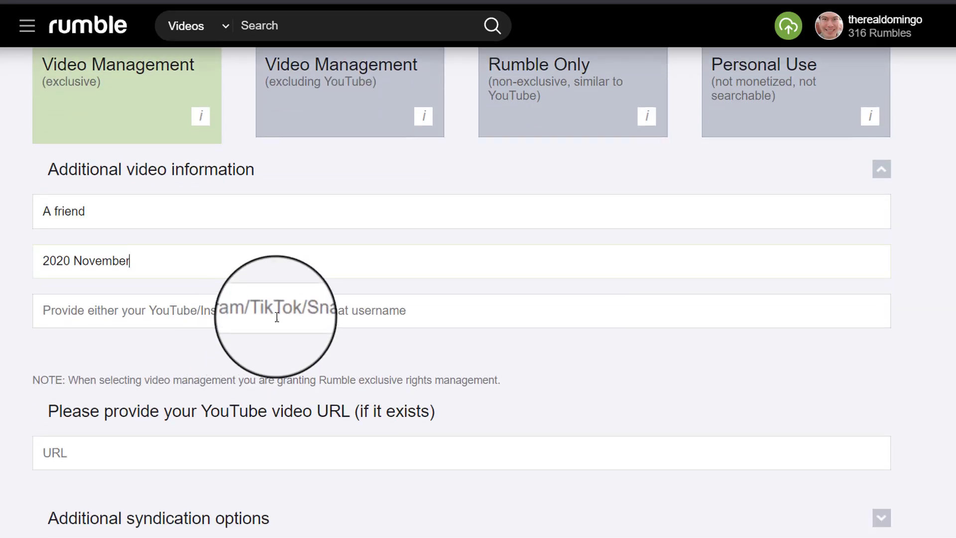
{"action": "left_click", "coordinate": [280, 315]}
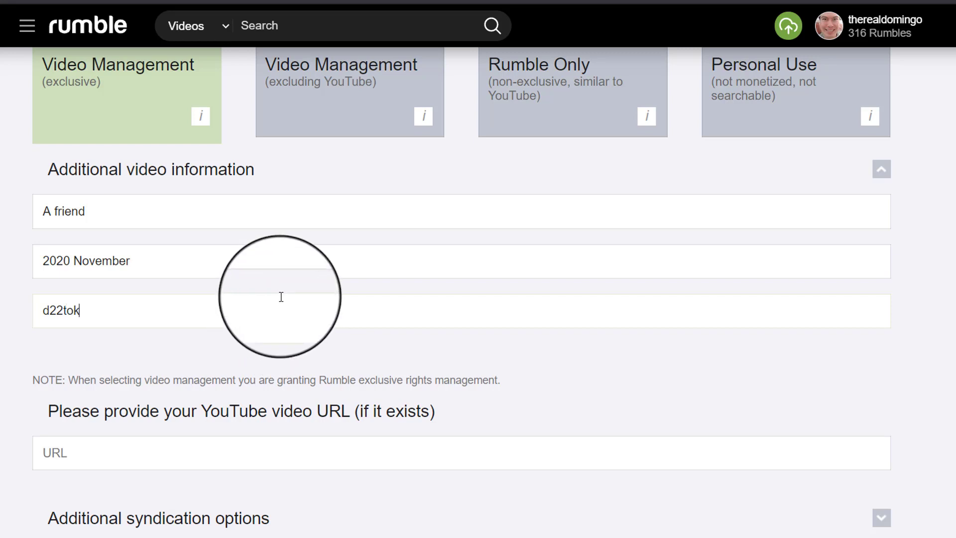
{"action": "scroll", "coordinate": [150, 274], "scroll_direction": "down", "scroll_amount": 3}
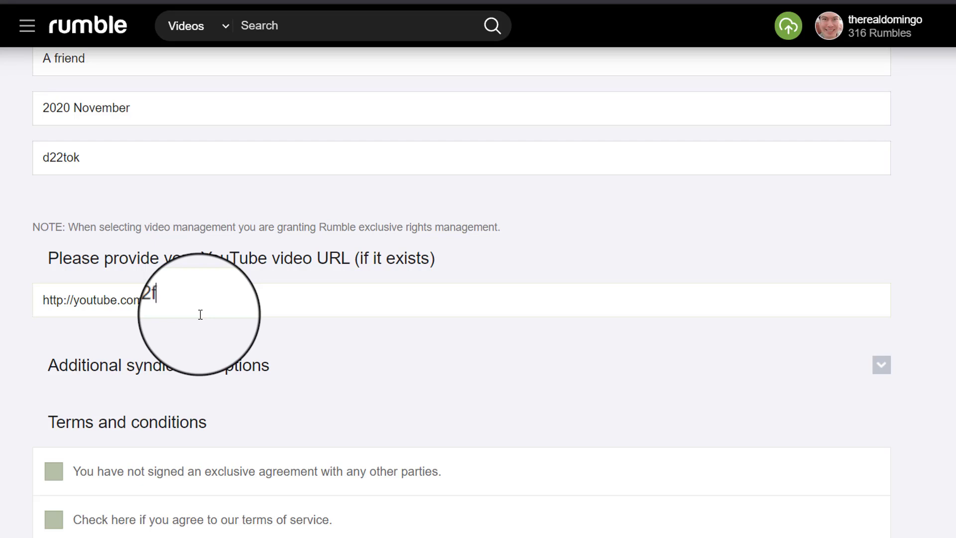
{"action": "left_click_drag", "start_coordinate": [182, 298], "coordinate": [2, 299]}
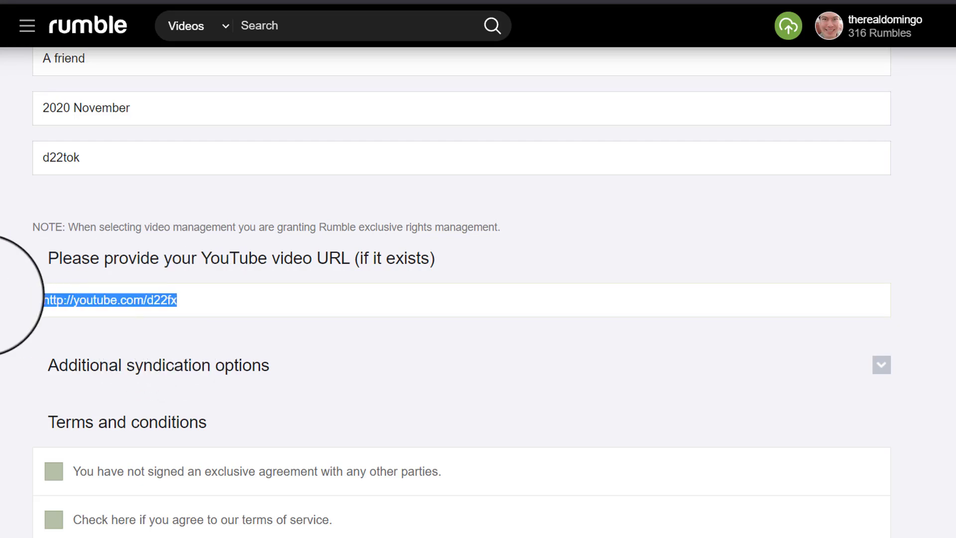
Expand Additional syndication options and pick False in YouTube's Made For Kids dropdown
{"action": "left_click", "coordinate": [154, 358]}
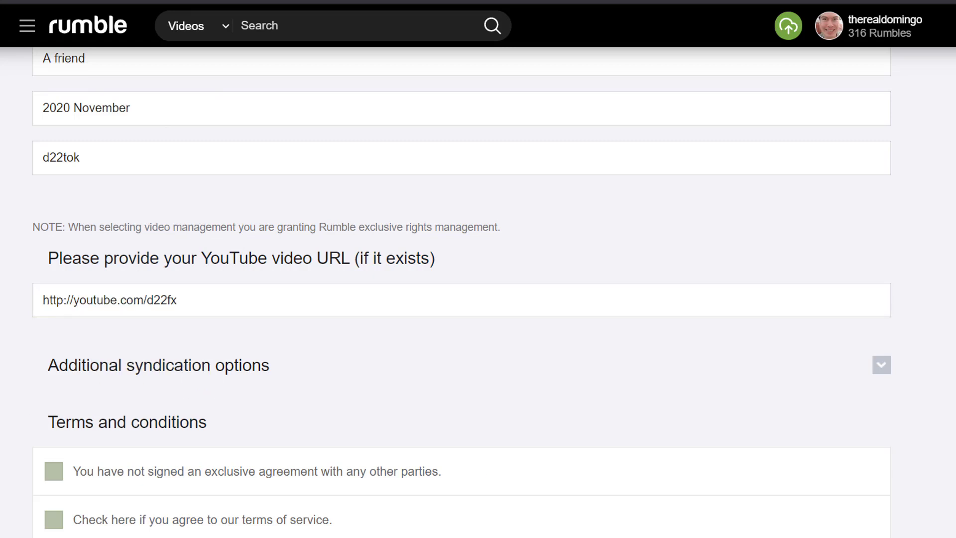
{"action": "scroll", "coordinate": [149, 348], "scroll_direction": "down", "scroll_amount": 4}
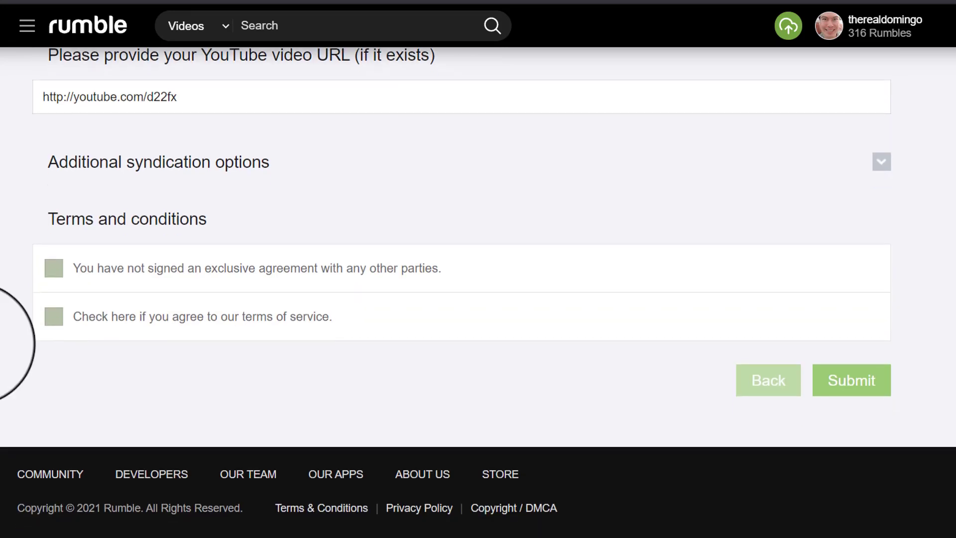
{"action": "left_click", "coordinate": [883, 160]}
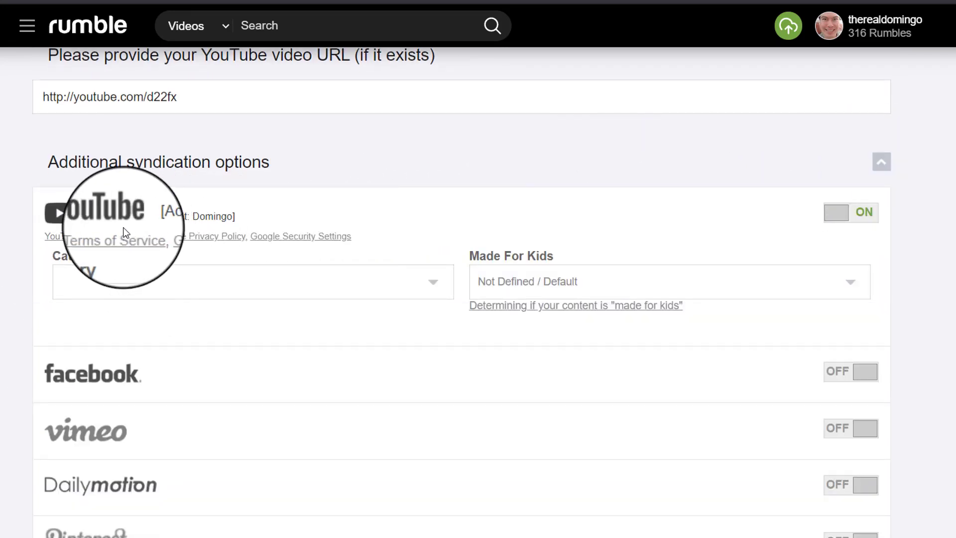
{"action": "left_click", "coordinate": [434, 282]}
{"action": "left_click", "coordinate": [434, 282]}
{"action": "left_click", "coordinate": [775, 286]}
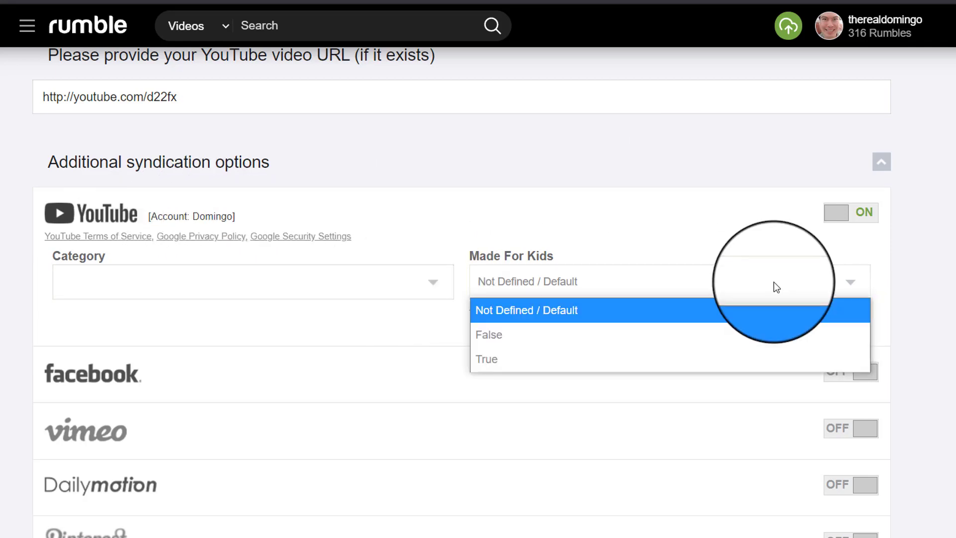
{"action": "left_click", "coordinate": [534, 341]}
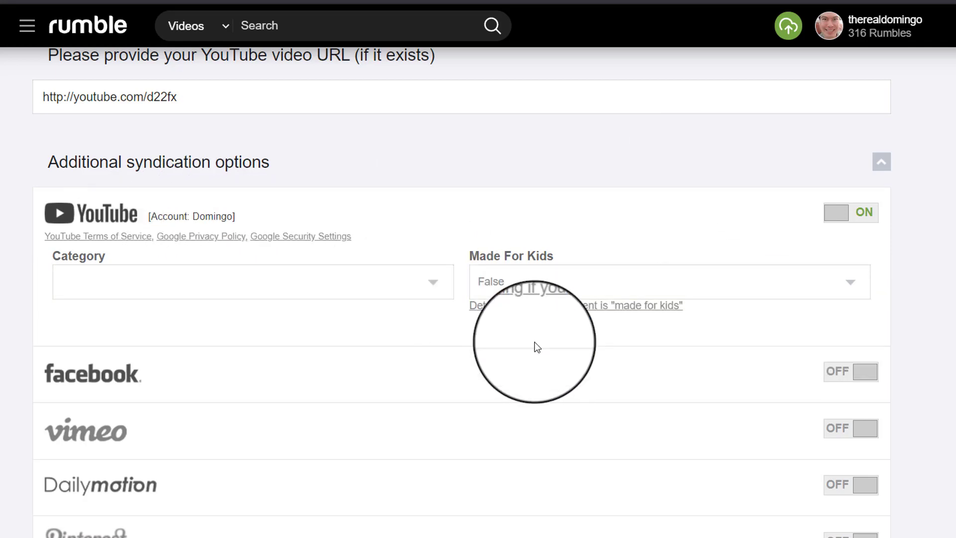
{"action": "scroll", "coordinate": [450, 357], "scroll_direction": "down", "scroll_amount": 3}
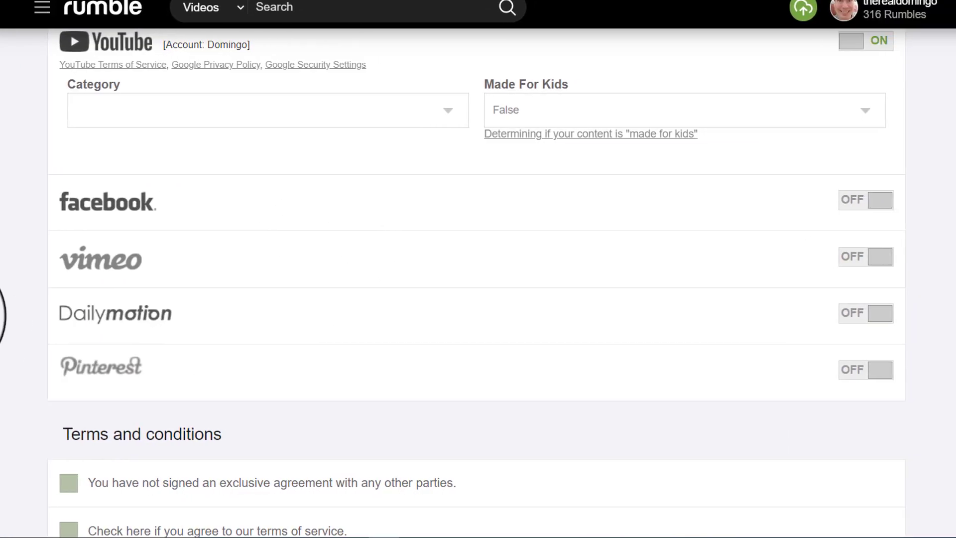
Review the completed upload form, revisit the Video info step, then go to the Rumble home page
{"action": "scroll", "coordinate": [5, 310], "scroll_direction": "down", "scroll_amount": 5}
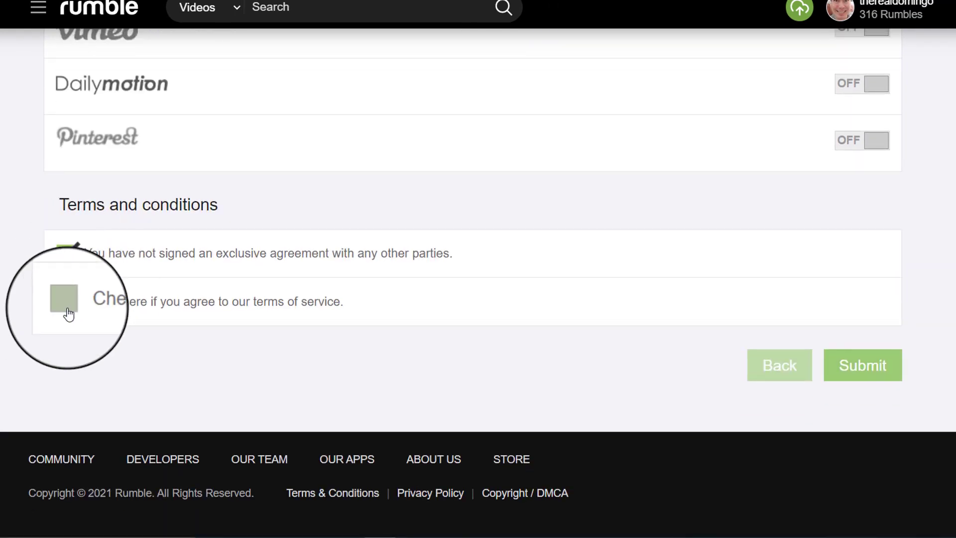
{"action": "scroll", "coordinate": [5, 294], "scroll_direction": "up", "scroll_amount": 15}
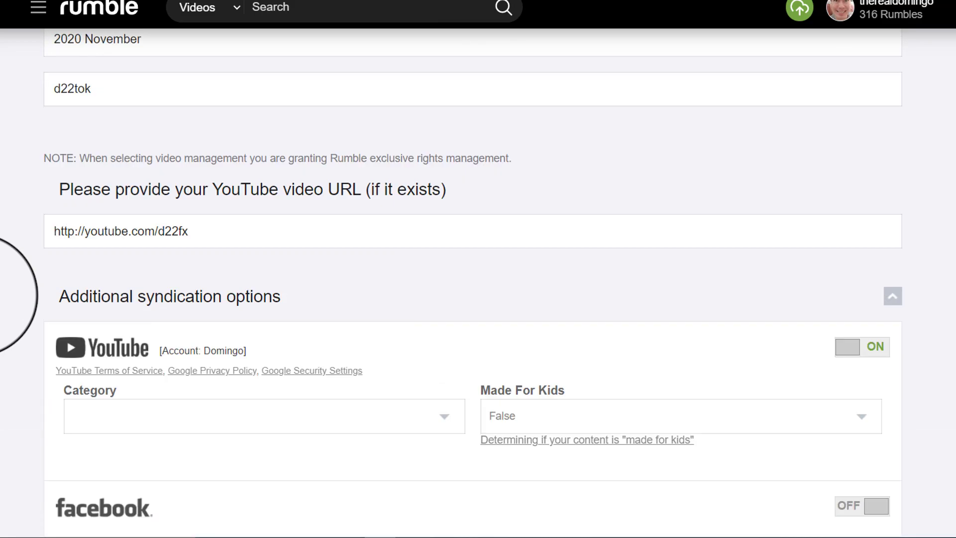
{"action": "scroll", "coordinate": [5, 309], "scroll_direction": "down", "scroll_amount": 15}
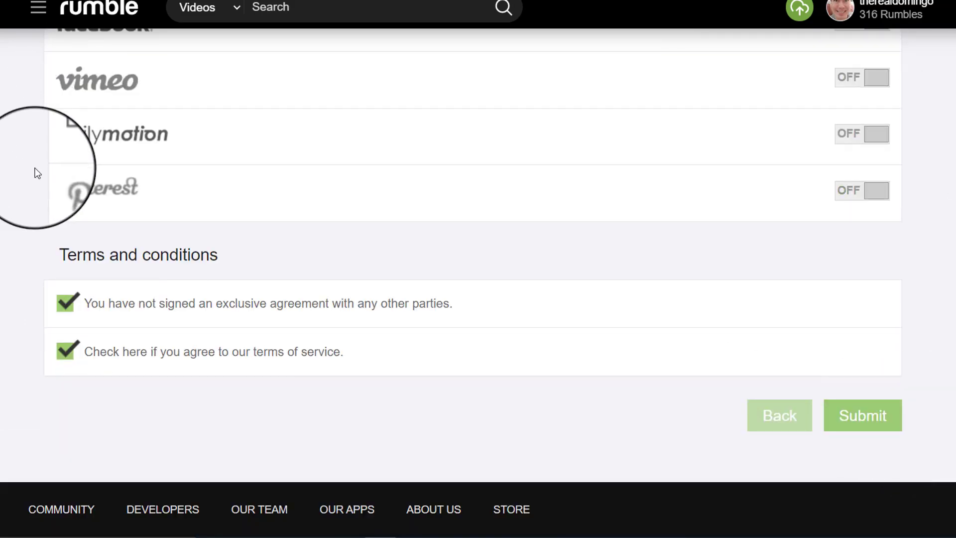
{"action": "scroll", "coordinate": [37, 173], "scroll_direction": "up", "scroll_amount": 15}
{"action": "scroll", "coordinate": [39, 172], "scroll_direction": "down", "scroll_amount": 16}
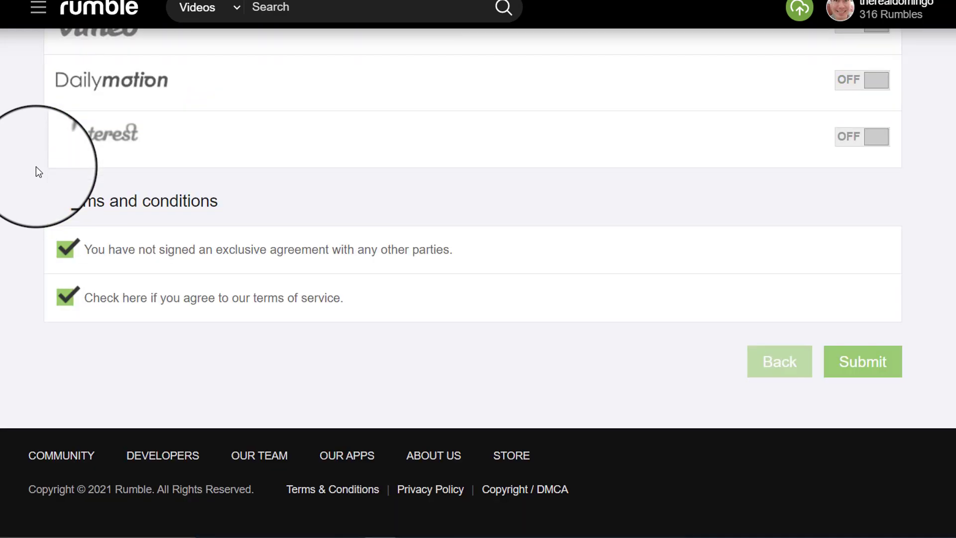
{"action": "left_click", "coordinate": [755, 372]}
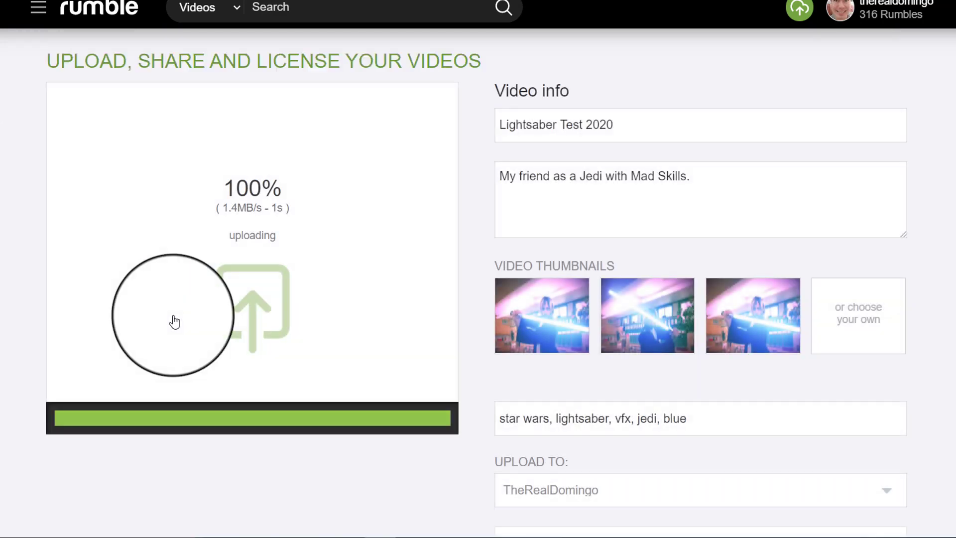
{"action": "scroll", "coordinate": [174, 321], "scroll_direction": "down", "scroll_amount": 5}
{"action": "scroll", "coordinate": [324, 334], "scroll_direction": "up", "scroll_amount": 5}
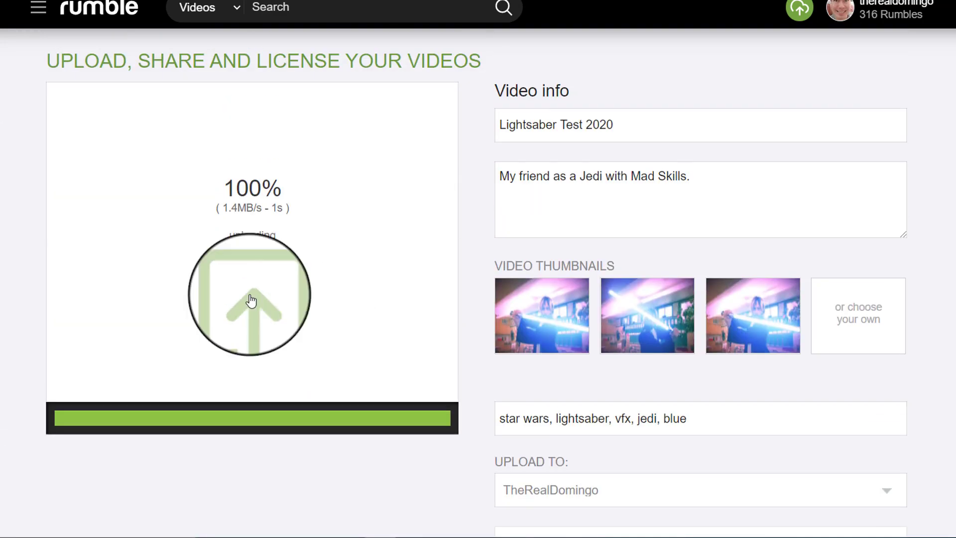
{"action": "left_click", "coordinate": [69, 9]}
Confirm leaving the upload page and return to the Rumble home page
{"action": "left_click", "coordinate": [548, 33]}
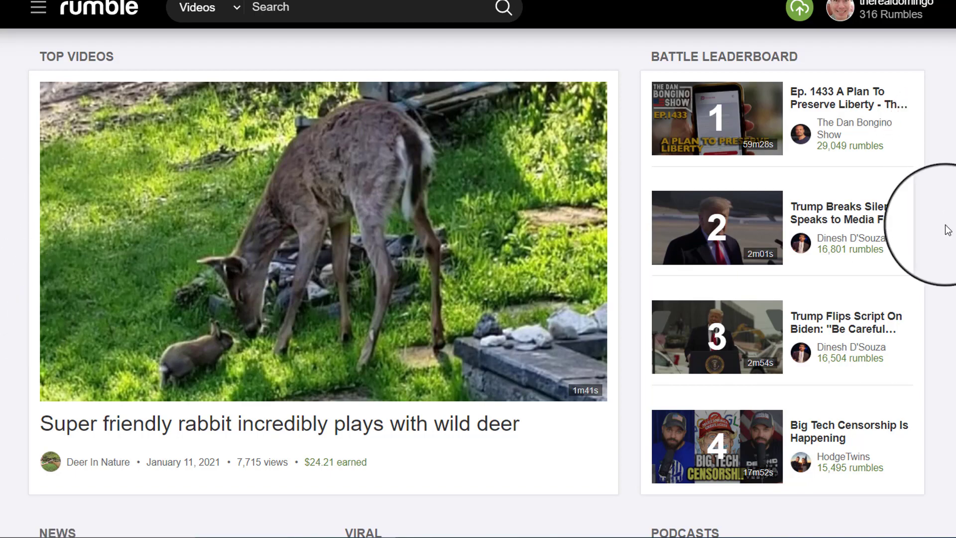
{"action": "scroll", "coordinate": [747, 249], "scroll_direction": "down", "scroll_amount": 6}
{"action": "scroll", "coordinate": [342, 213], "scroll_direction": "up", "scroll_amount": 6}
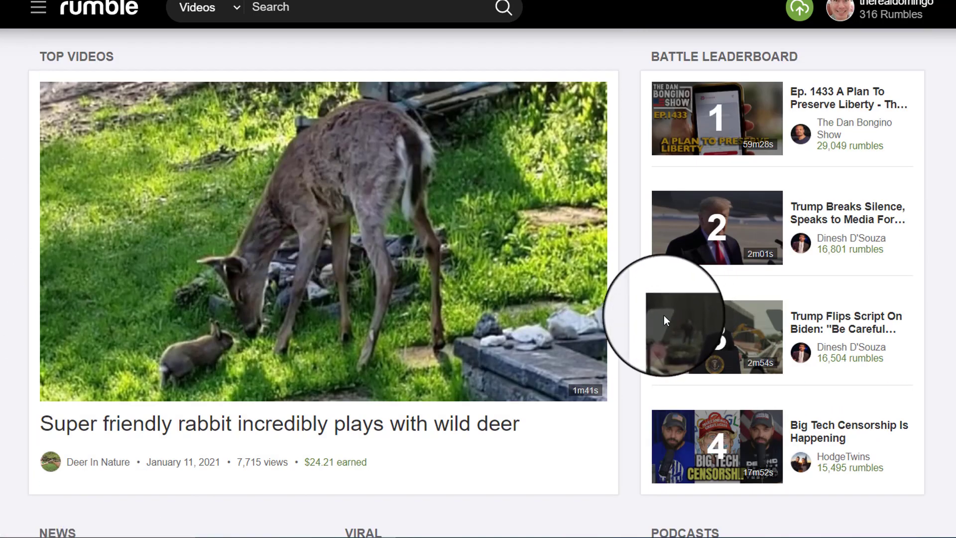
Open the #3 leaderboard video 'Super friendly rabbit incredibly plays with wild deer'
{"action": "left_click", "coordinate": [572, 308]}
{"action": "scroll", "coordinate": [20, 234], "scroll_direction": "down", "scroll_amount": 2}
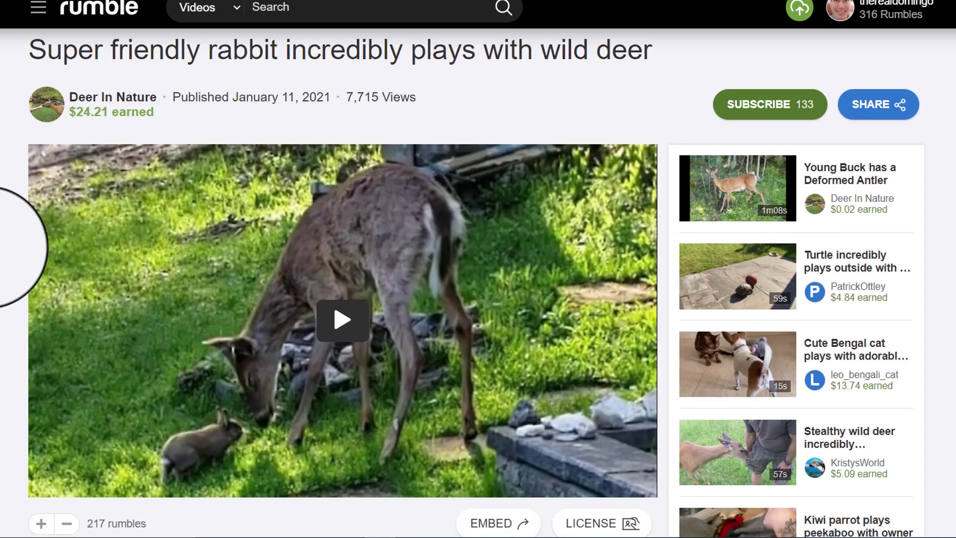
{"action": "scroll", "coordinate": [348, 224], "scroll_direction": "up", "scroll_amount": 2}
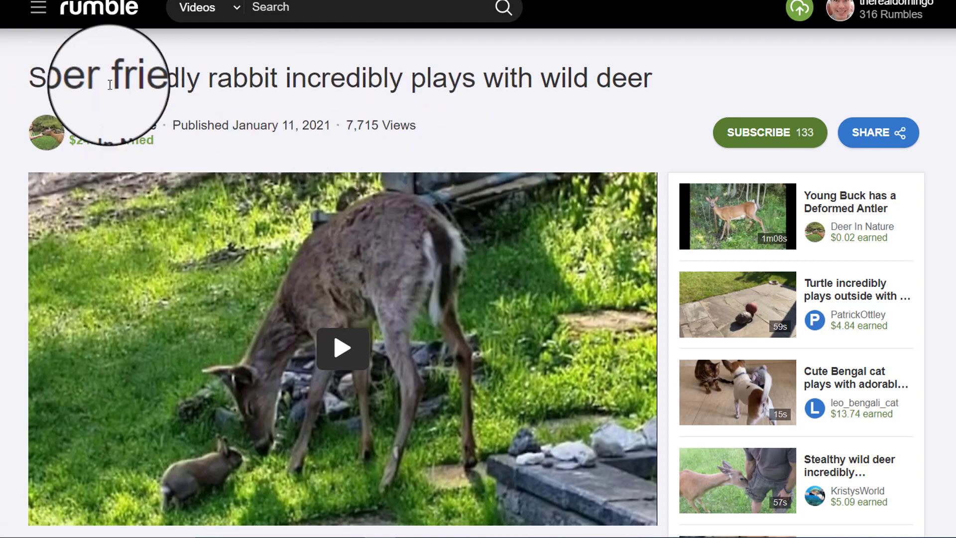
{"action": "scroll", "coordinate": [96, 80], "scroll_direction": "down", "scroll_amount": 2}
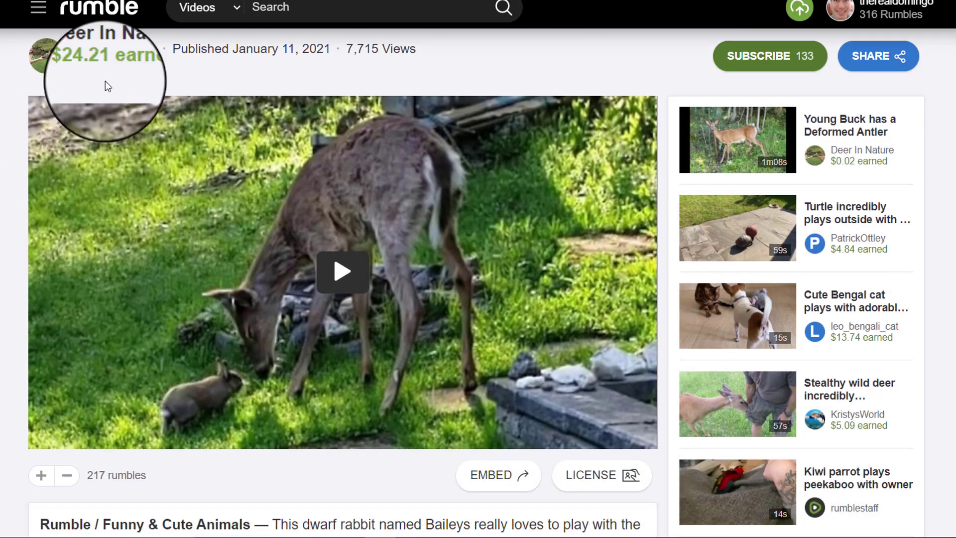
{"action": "scroll", "coordinate": [107, 107], "scroll_direction": "down", "scroll_amount": 2}
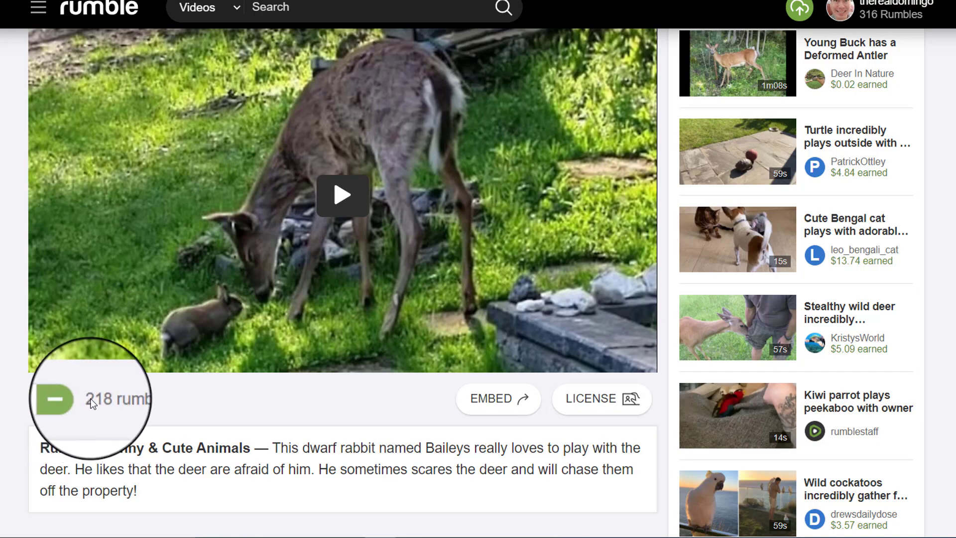
{"action": "left_click", "coordinate": [483, 397]}
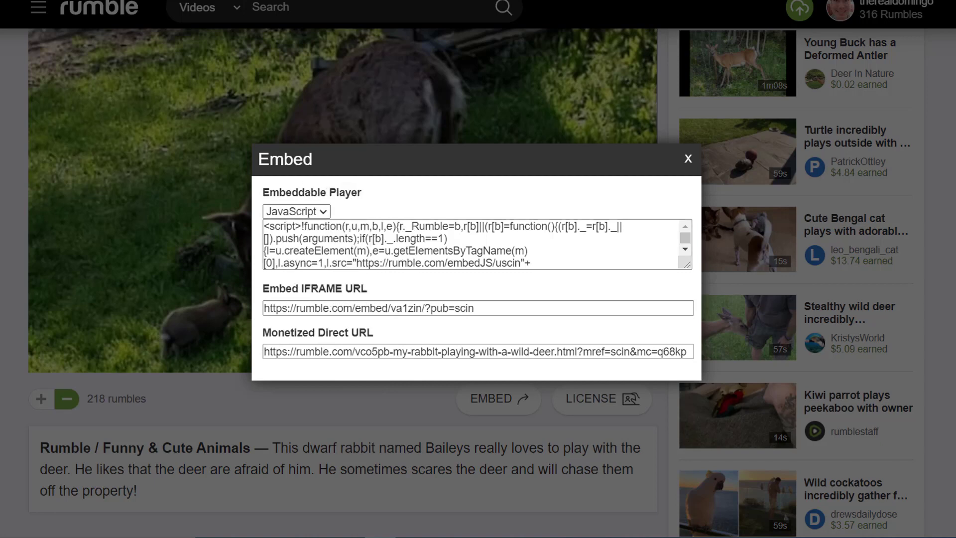
{"action": "left_click", "coordinate": [686, 159]}
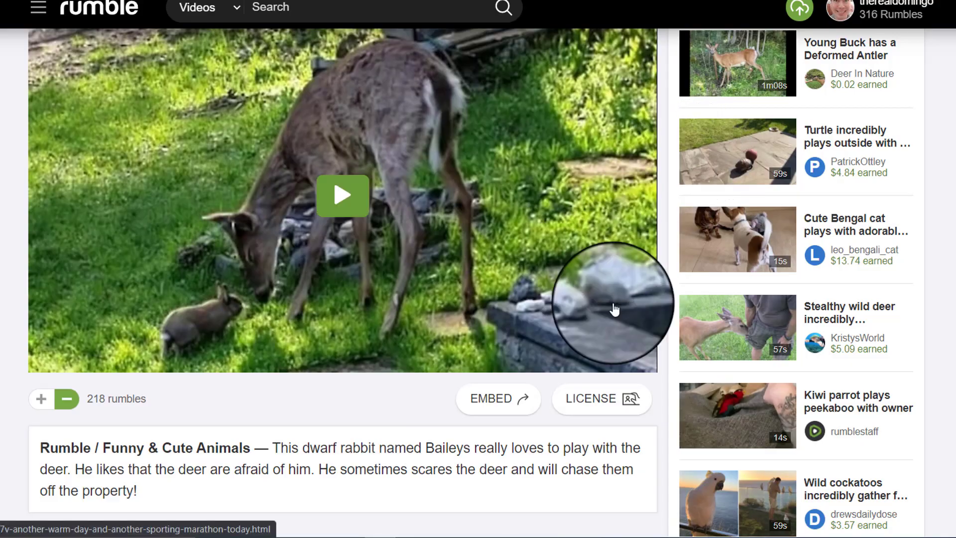
{"action": "left_click", "coordinate": [614, 398]}
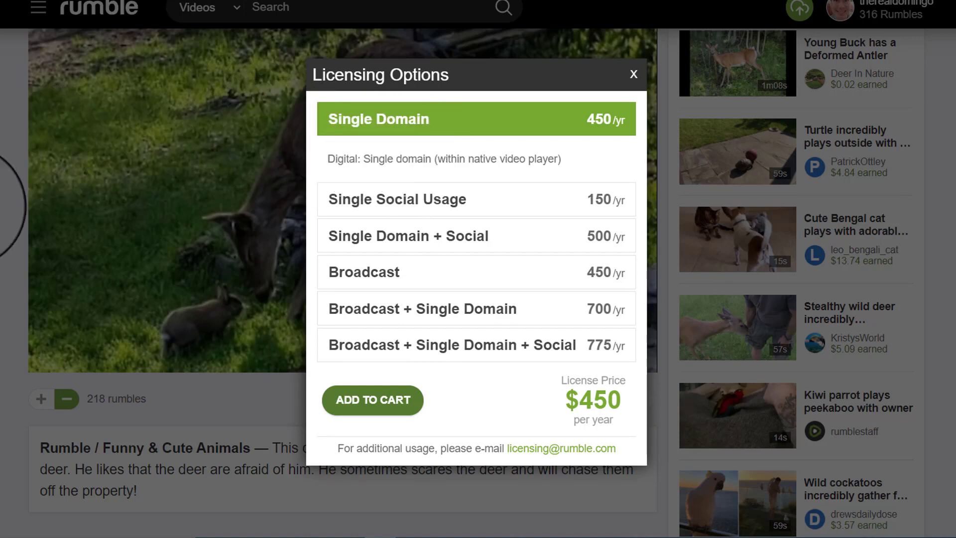
{"action": "left_click", "coordinate": [633, 73]}
Post the comment 'Good video!', then start deleting it but cancel with NO
{"action": "scroll", "coordinate": [220, 230], "scroll_direction": "down", "scroll_amount": 5}
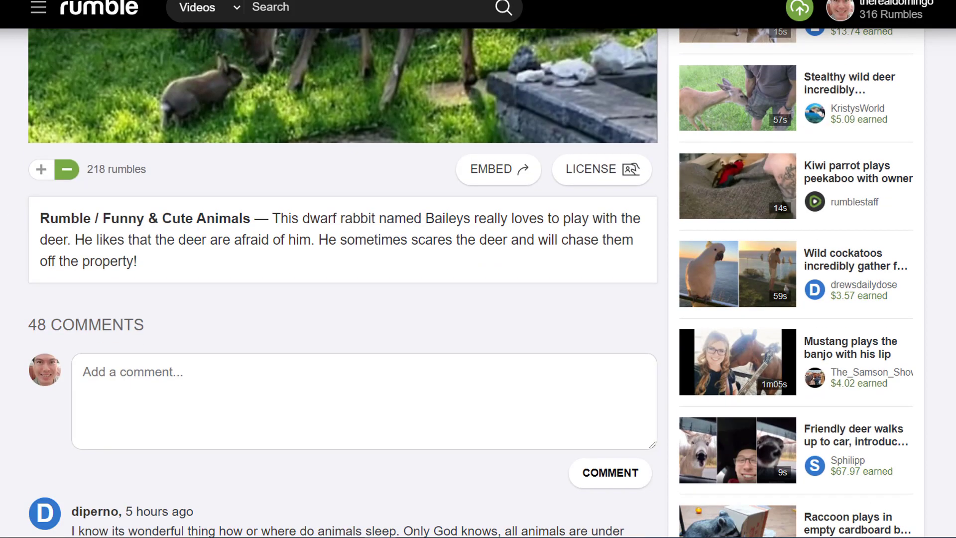
{"action": "scroll", "coordinate": [295, 321], "scroll_direction": "down", "scroll_amount": 2}
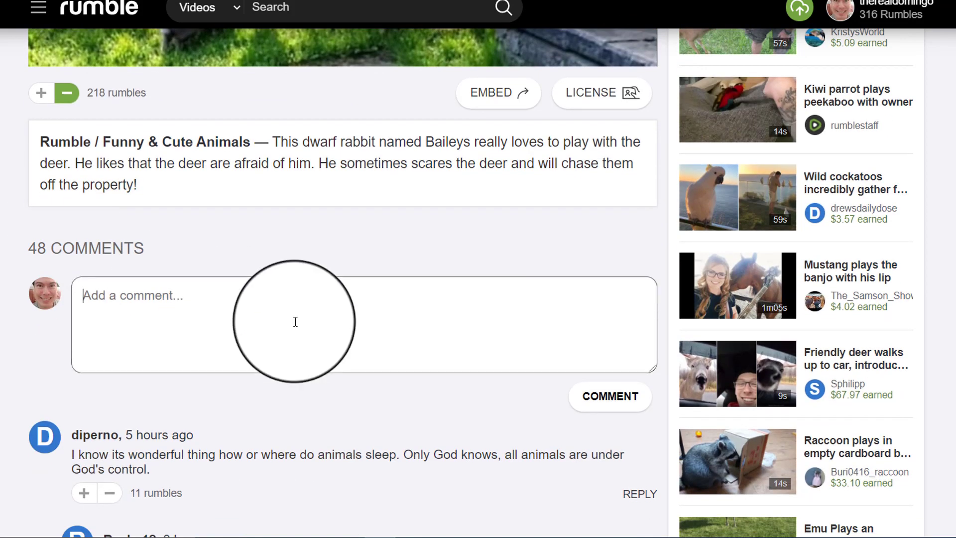
{"action": "type", "text": "o!"}
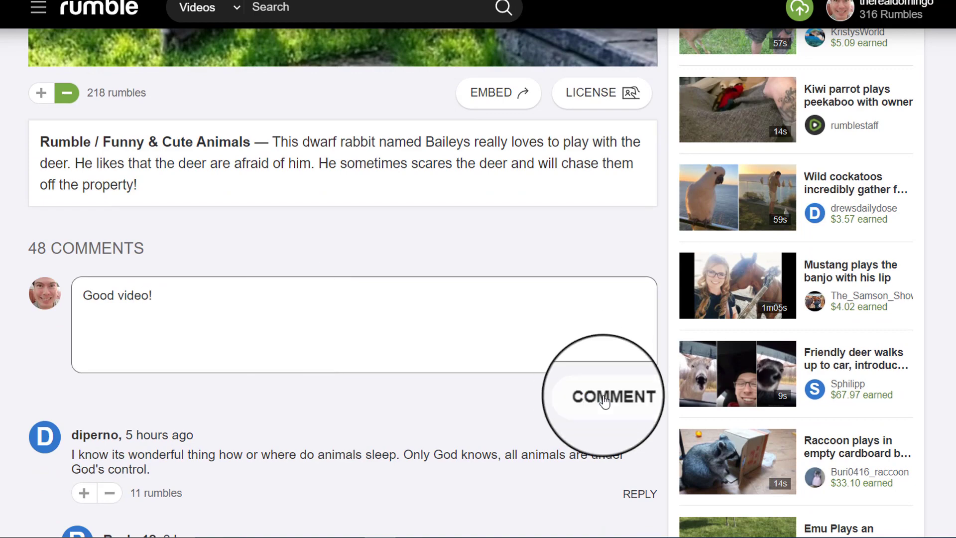
{"action": "left_click", "coordinate": [602, 396]}
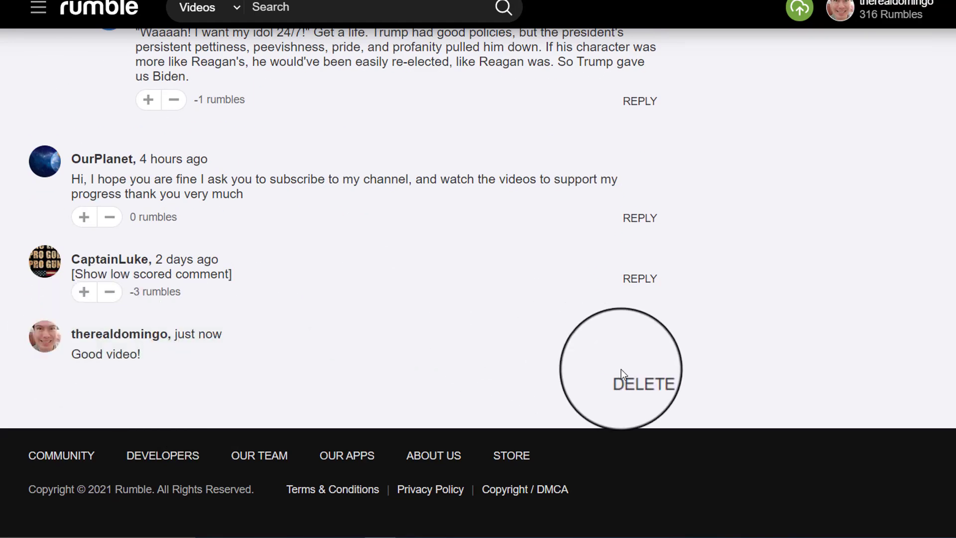
{"action": "left_click", "coordinate": [631, 383]}
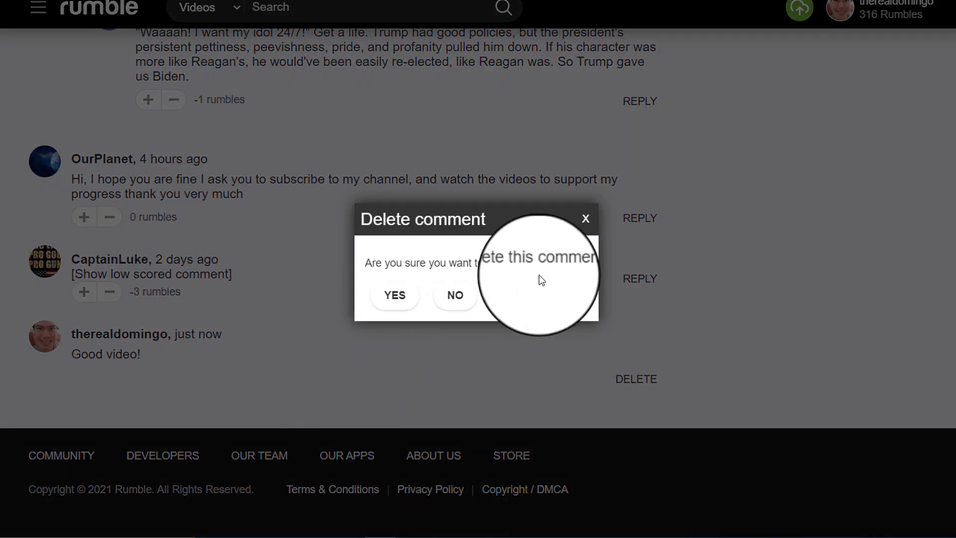
{"action": "left_click", "coordinate": [468, 306]}
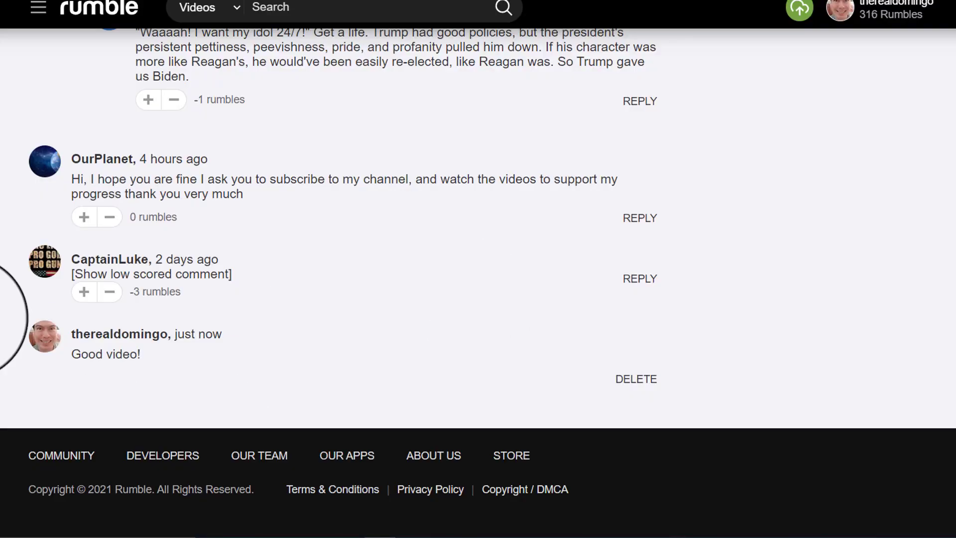
Reveal the hidden low-scored comment and give it a minus rumble
{"action": "left_click", "coordinate": [133, 282]}
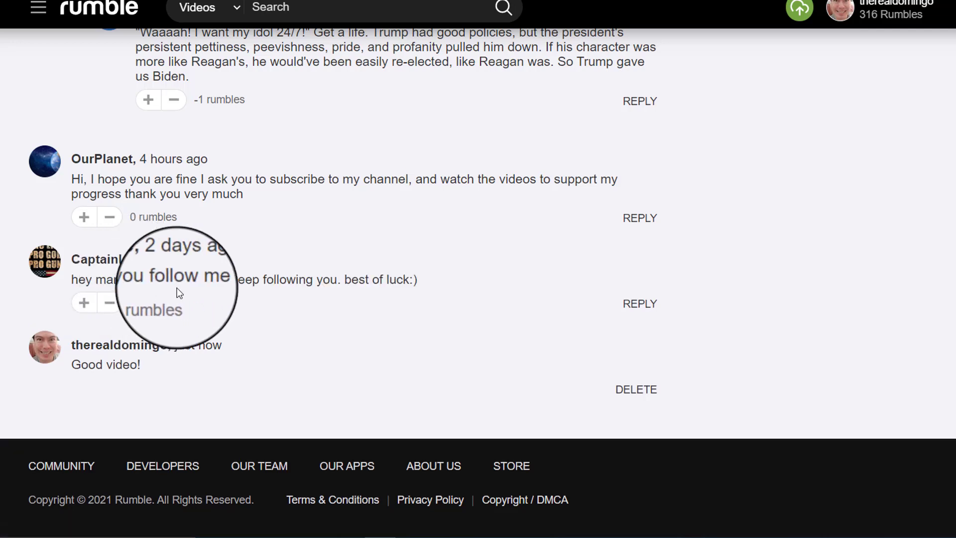
{"action": "left_click", "coordinate": [110, 305]}
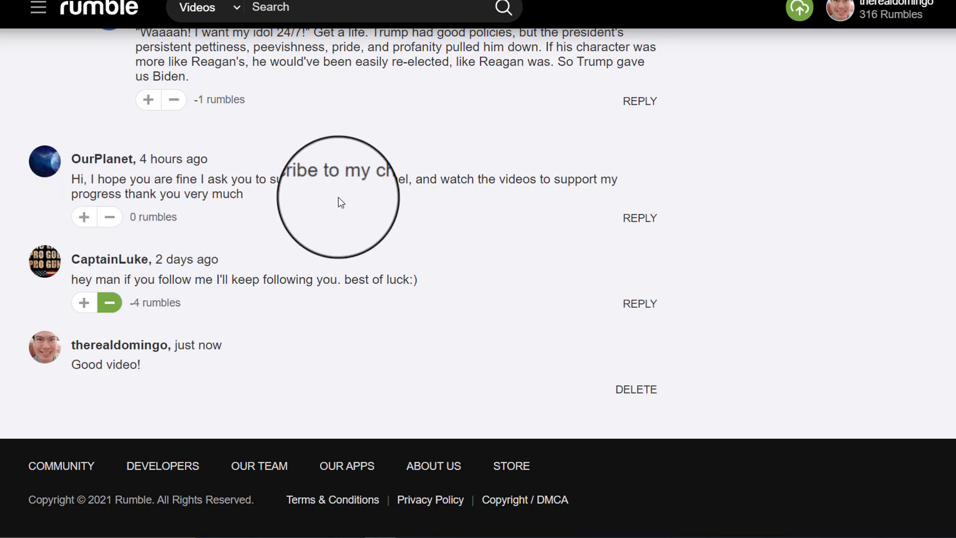
{"action": "scroll", "coordinate": [339, 197], "scroll_direction": "up", "scroll_amount": 5}
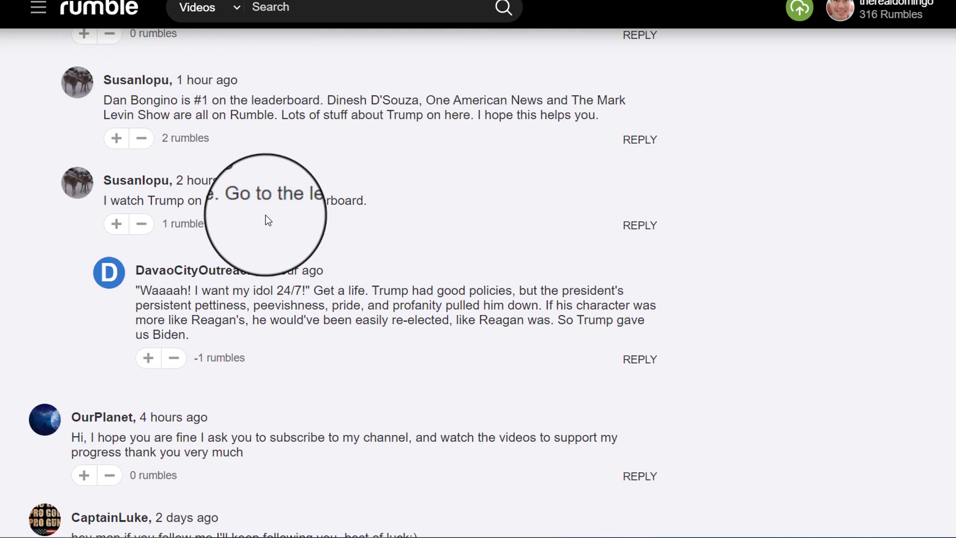
{"action": "scroll", "coordinate": [265, 214], "scroll_direction": "up", "scroll_amount": 13}
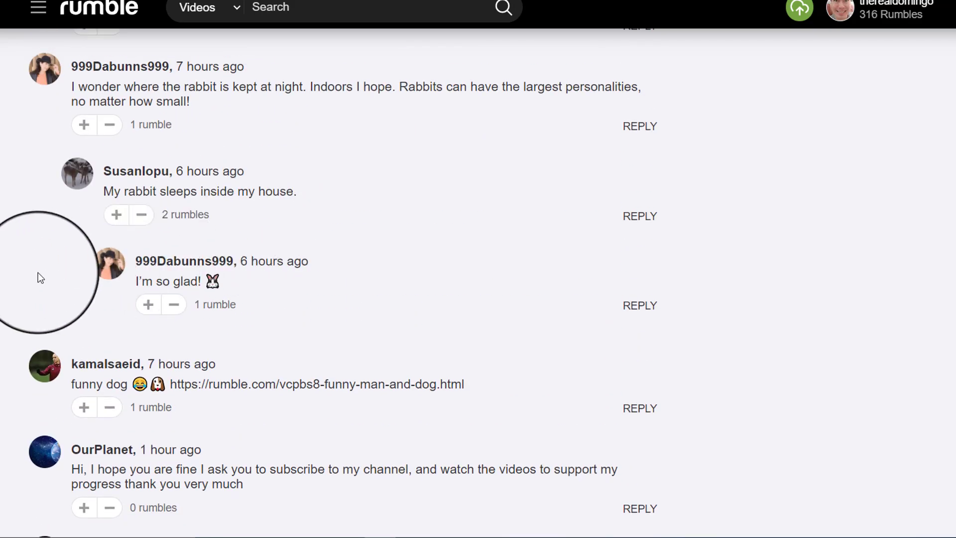
{"action": "scroll", "coordinate": [38, 272], "scroll_direction": "down", "scroll_amount": 20}
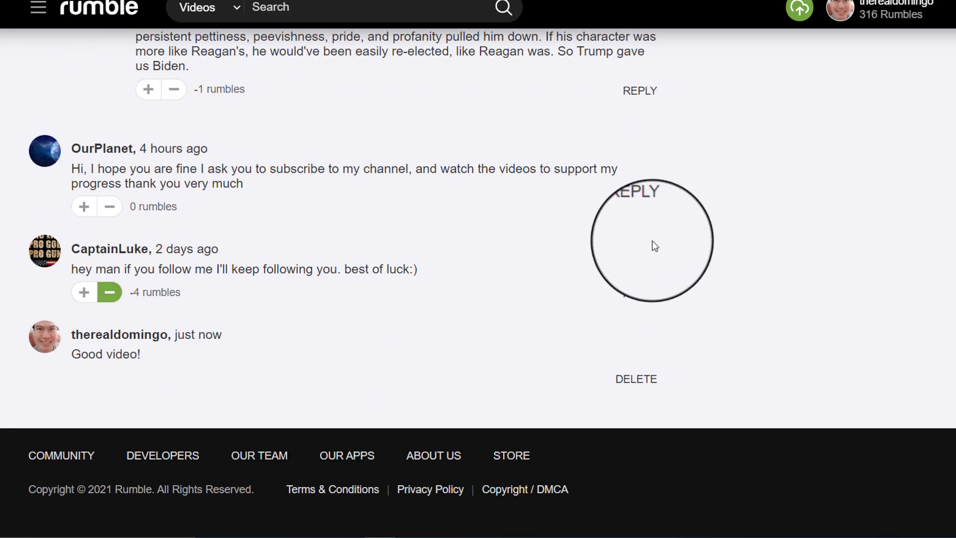
{"action": "scroll", "coordinate": [114, 286], "scroll_direction": "up", "scroll_amount": 1}
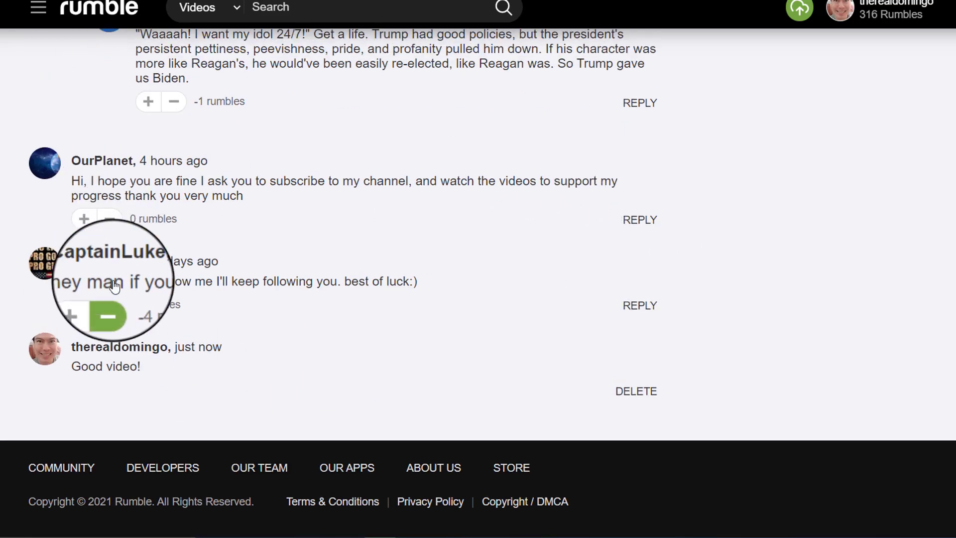
{"action": "scroll", "coordinate": [114, 285], "scroll_direction": "up", "scroll_amount": 15}
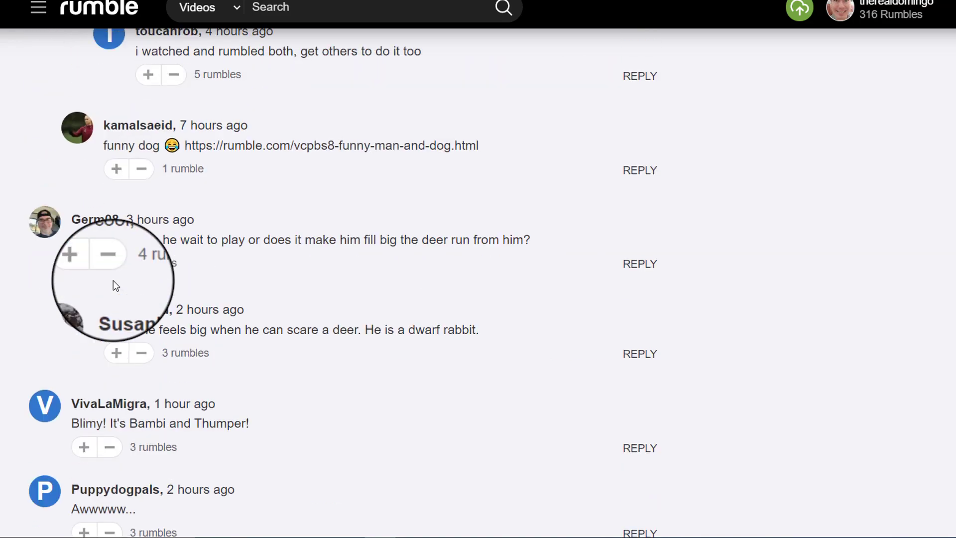
{"action": "scroll", "coordinate": [114, 283], "scroll_direction": "up", "scroll_amount": 20}
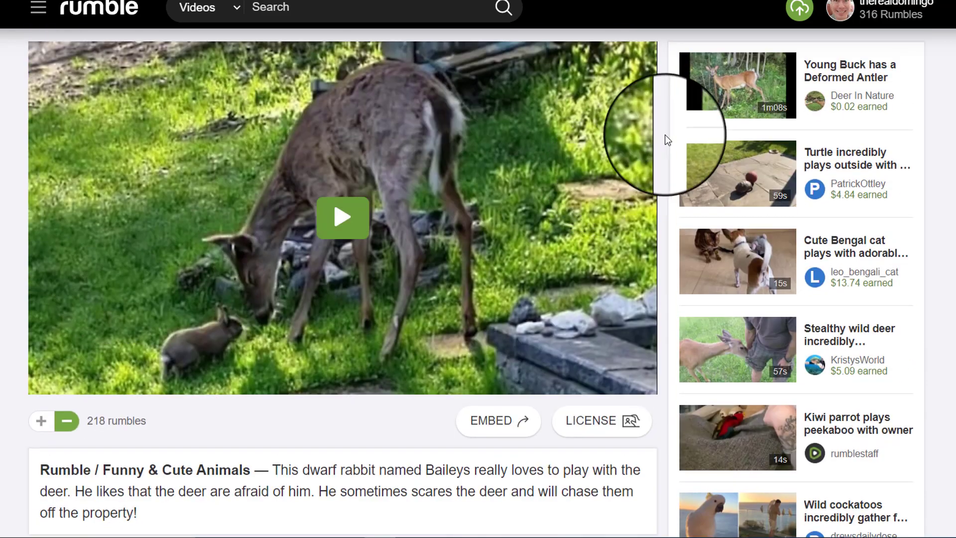
{"action": "scroll", "coordinate": [771, 438], "scroll_direction": "up", "scroll_amount": 3}
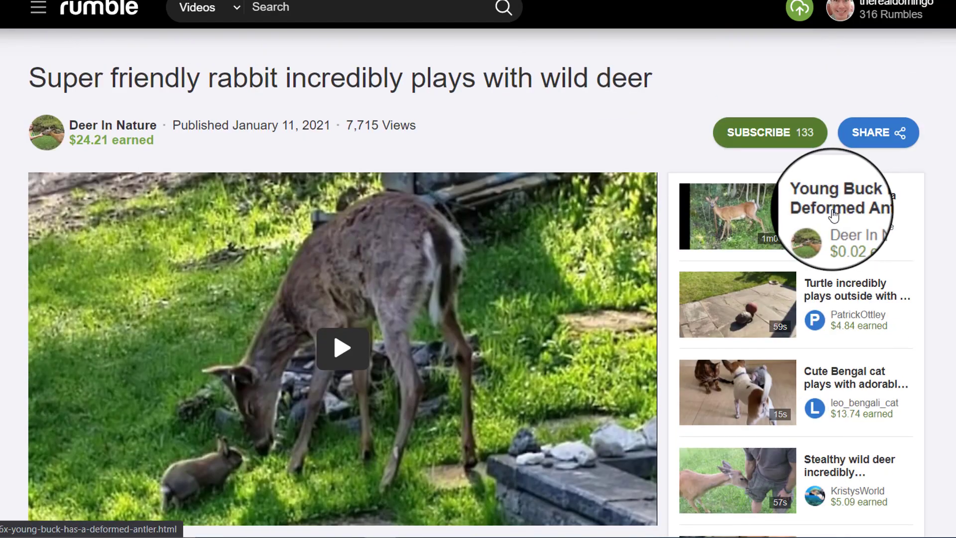
Share the rabbit and deer video to Facebook from the Share a link dialog
{"action": "left_click", "coordinate": [872, 139]}
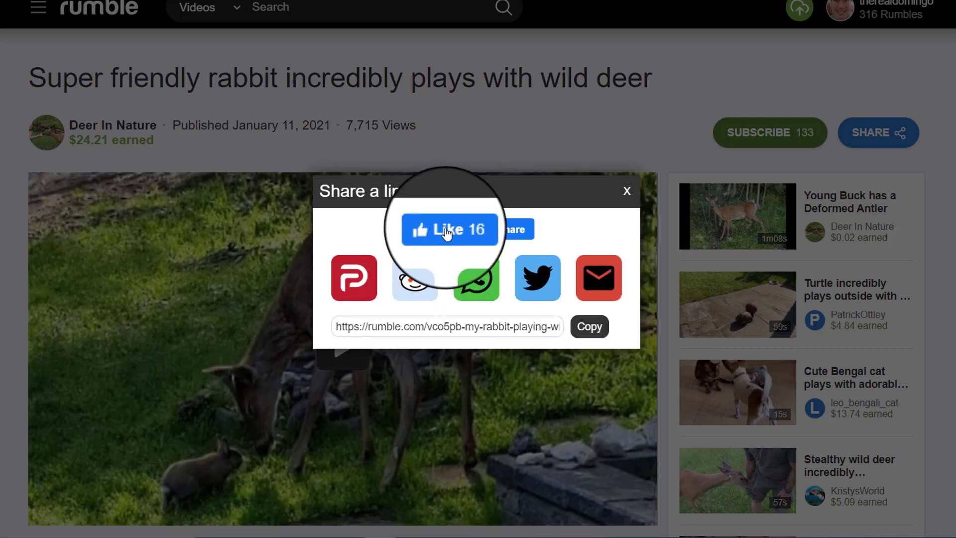
{"action": "left_click", "coordinate": [520, 234]}
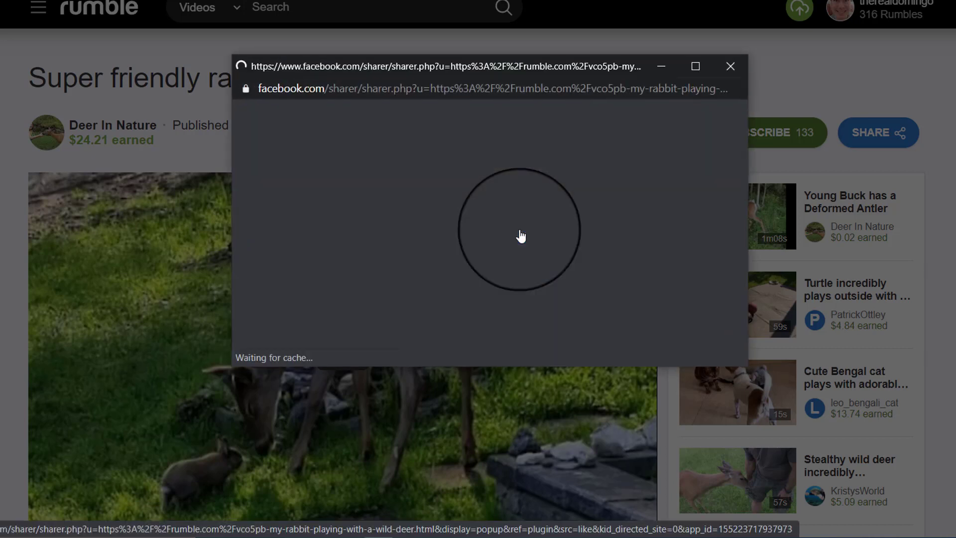